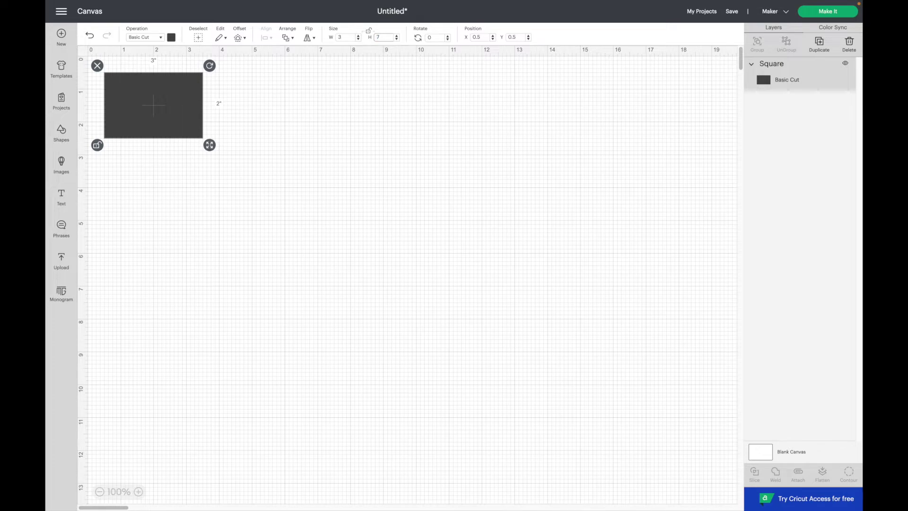
# Set the rectangle's height to 7 inches with its proportions locked, and recolour it white
pyautogui.click(97, 309)
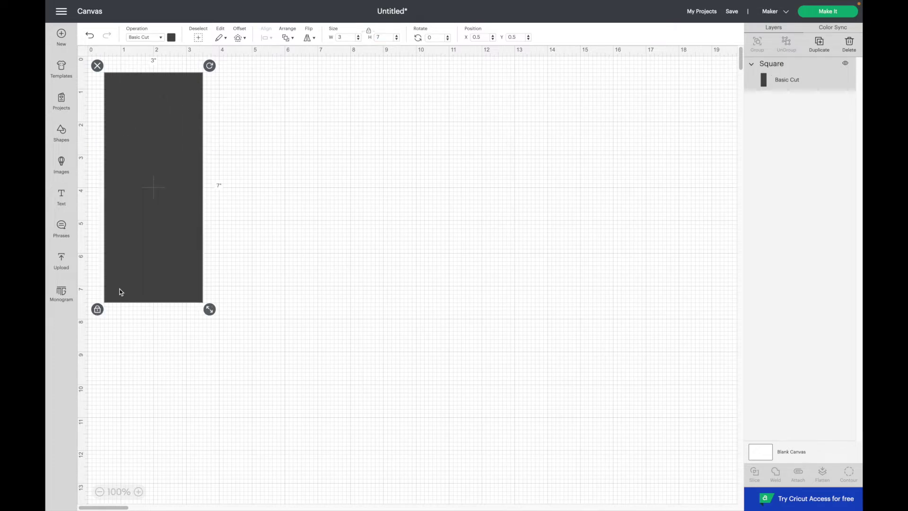
pyautogui.click(171, 38)
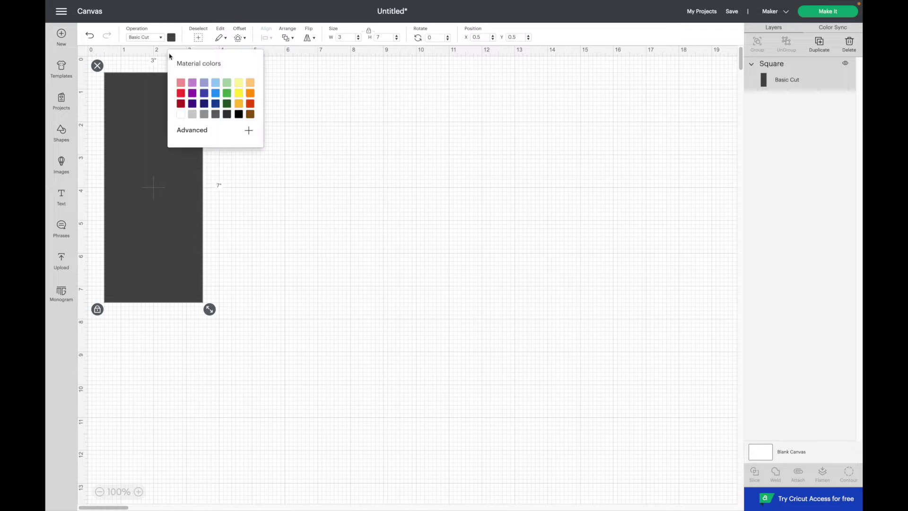
pyautogui.click(180, 114)
pyautogui.click(179, 183)
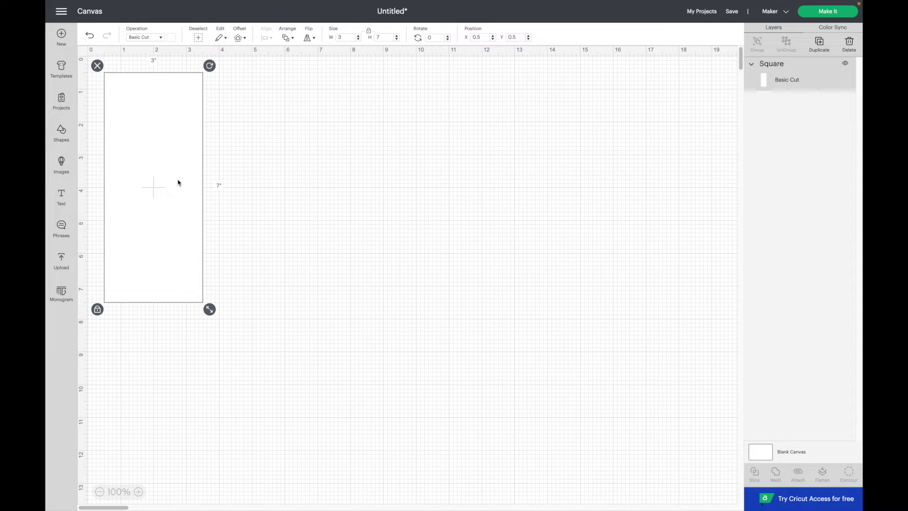
# Position the white rectangle at X 0.5 and Y 0
pyautogui.click(476, 37)
pyautogui.write('.5')
pyautogui.press('Tab')
pyautogui.write('0')
pyautogui.press('Return')
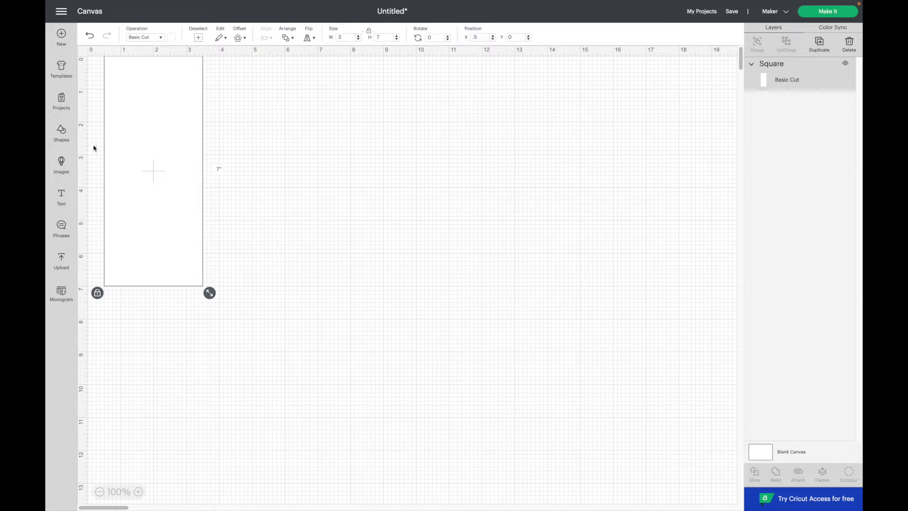
# Insert a hexagon shape and position it at X 5, Y 0, beside the white rectangle
pyautogui.click(61, 131)
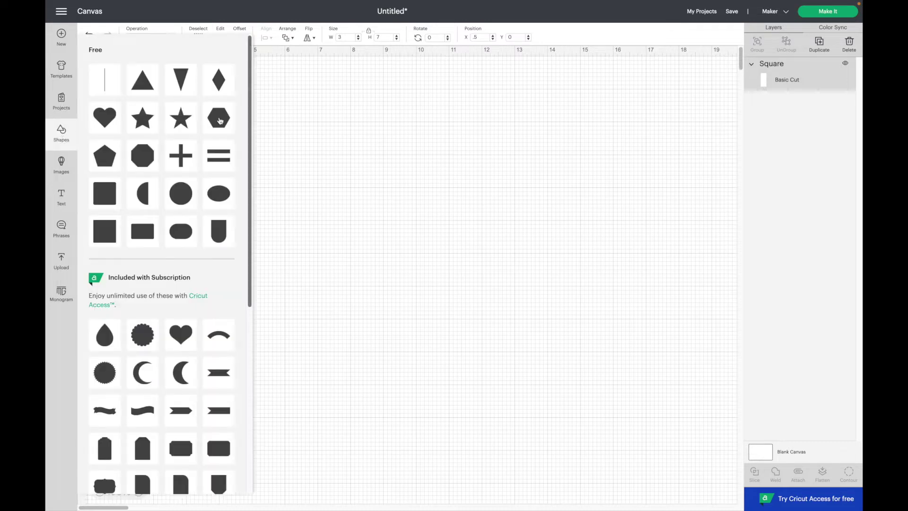
pyautogui.click(219, 121)
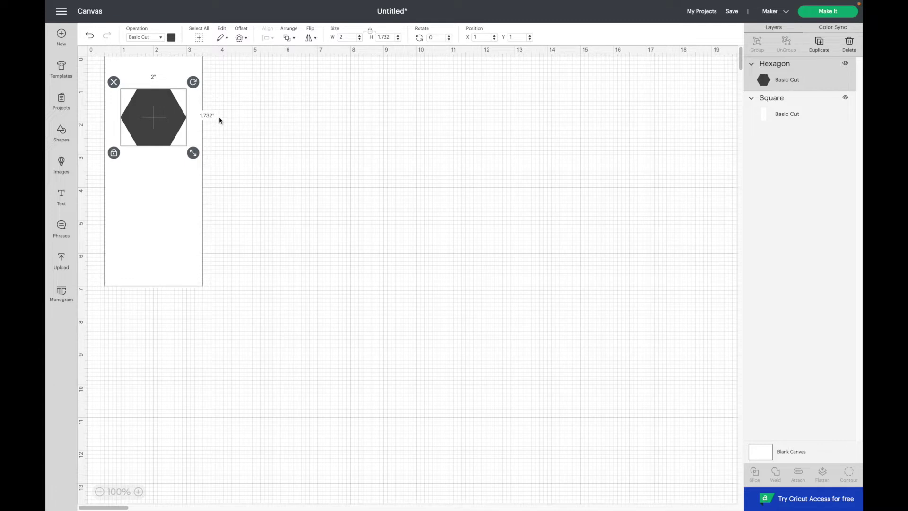
pyautogui.click(481, 38)
pyautogui.write('5')
pyautogui.press('Tab')
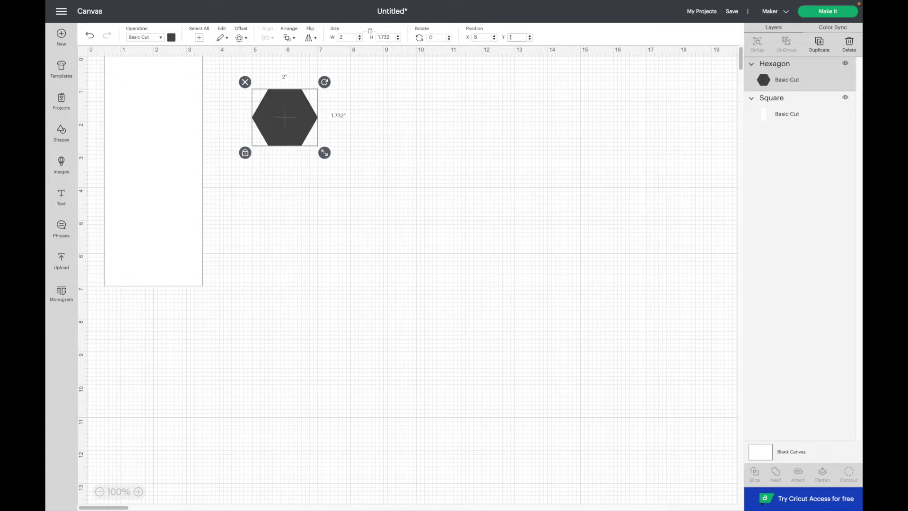
pyautogui.write('0')
pyautogui.press('Return')
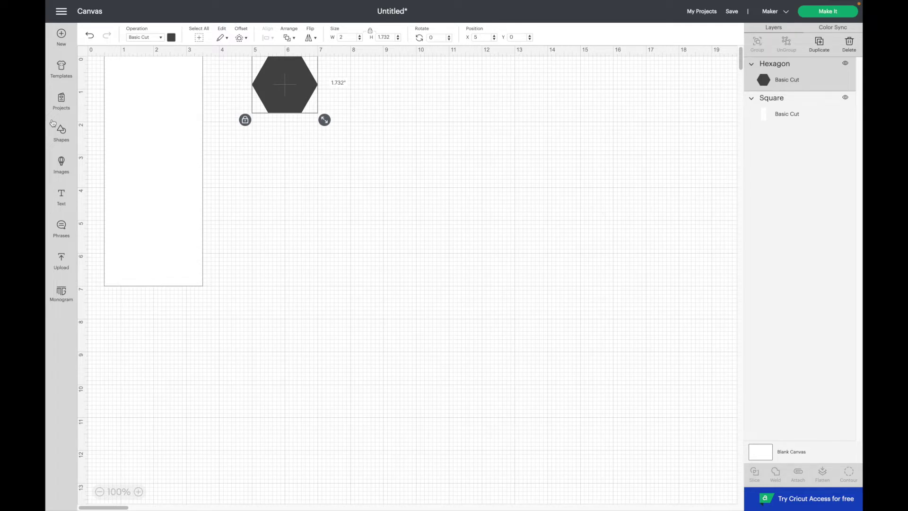
# Insert a square and position it at X 5, Y 0.87 so it covers the hexagon's lower half
pyautogui.click(61, 141)
pyautogui.click(105, 233)
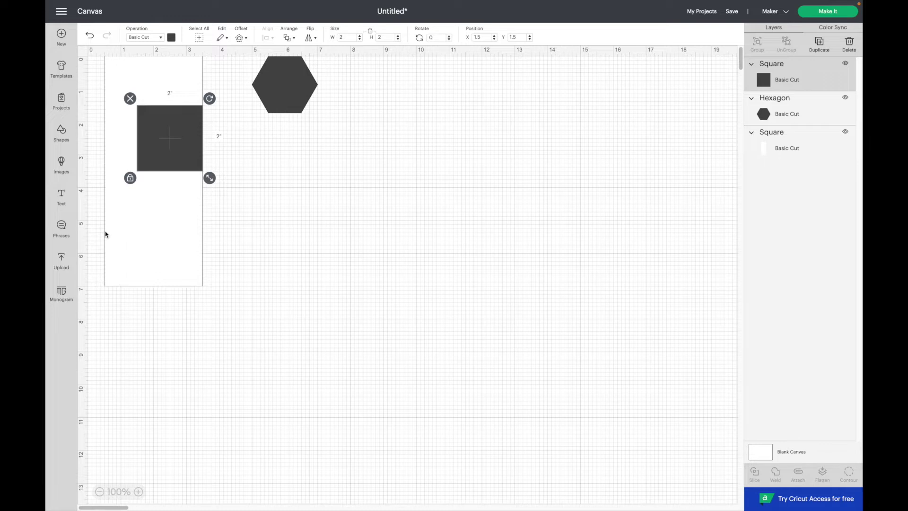
pyautogui.click(480, 37)
pyautogui.write('5')
pyautogui.press('Tab')
pyautogui.write('.87')
pyautogui.press('Return')
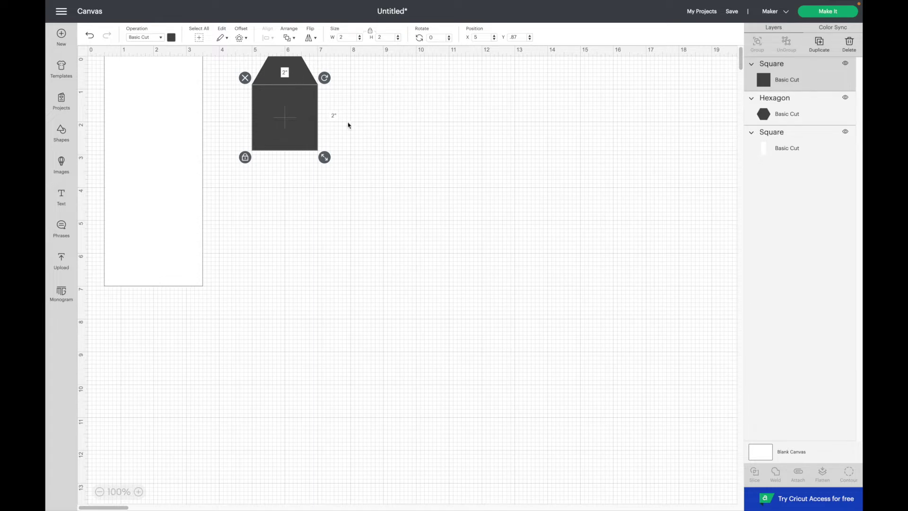
# Slice the hexagon with the overlapping square and delete all the resulting pieces except the upper trapezoid
pyautogui.moveTo(356, 136); pyautogui.dragTo(277, 67)
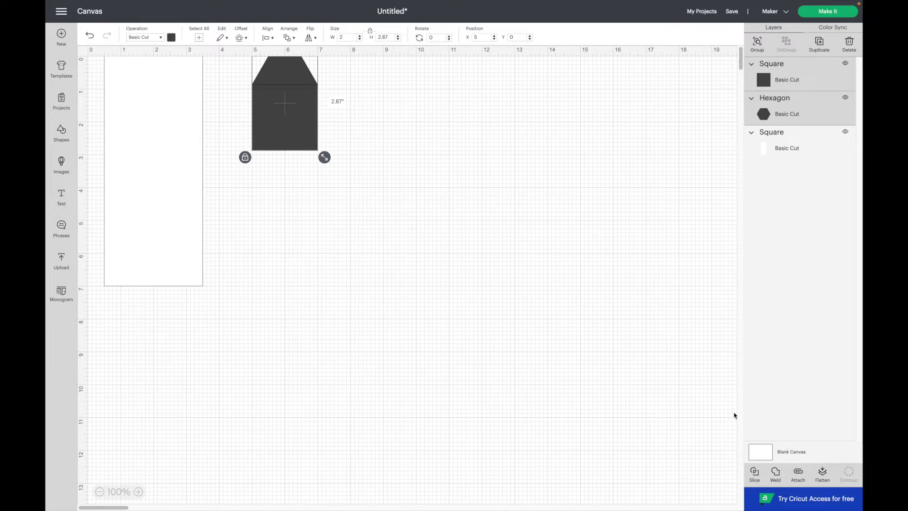
pyautogui.click(751, 472)
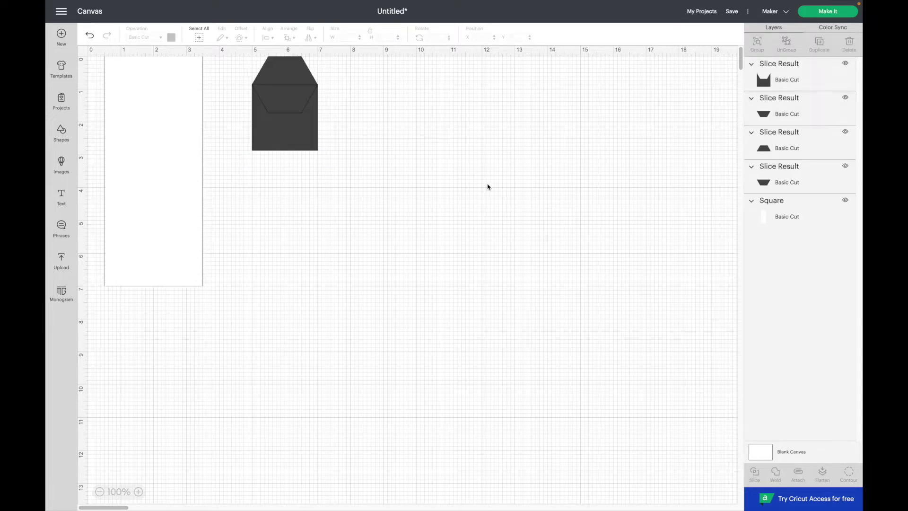
pyautogui.moveTo(350, 134); pyautogui.dragTo(375, 181)
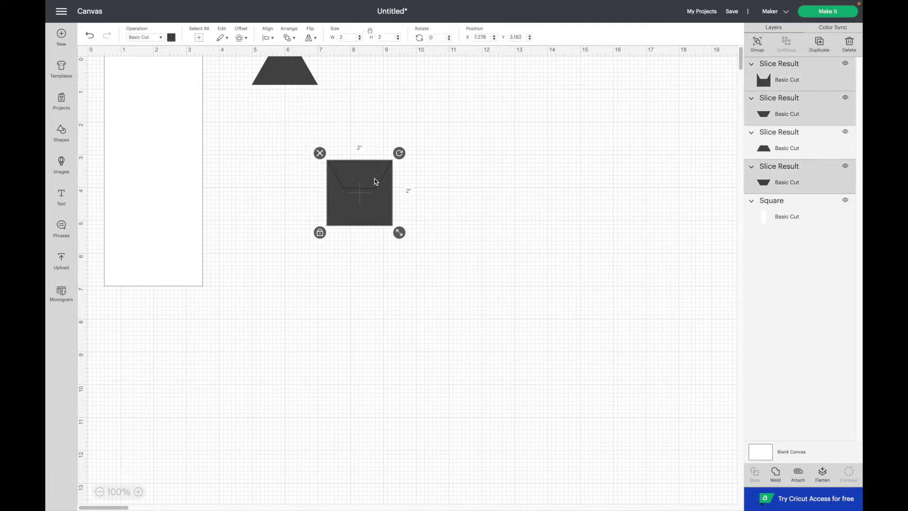
pyautogui.press('Delete')
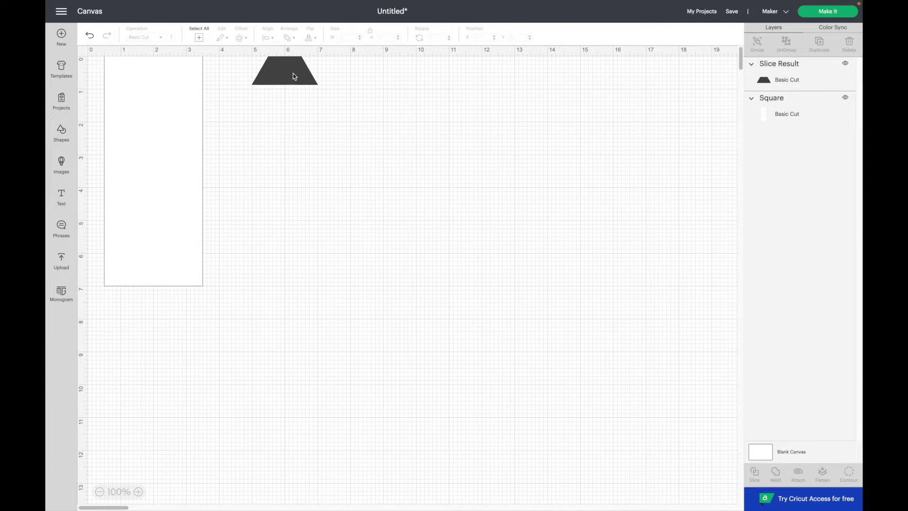
# Recolour the remaining trapezoid white
pyautogui.click(293, 75)
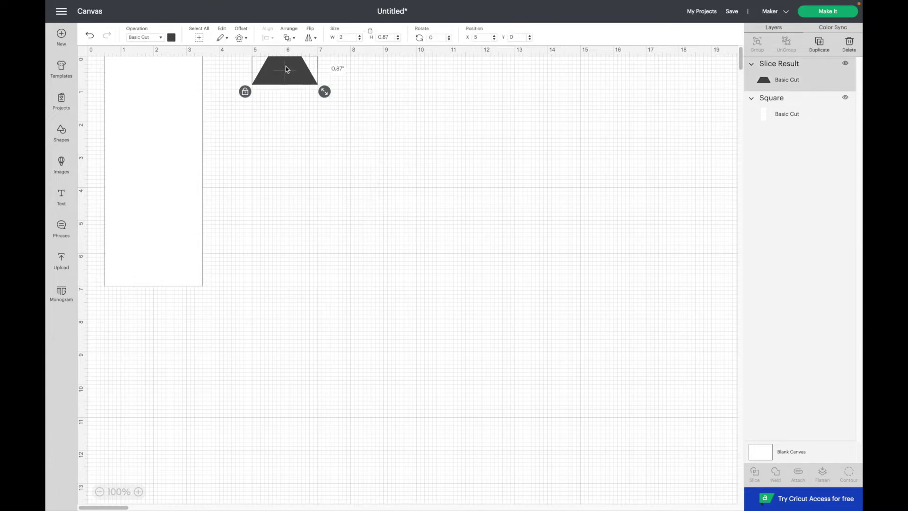
pyautogui.click(170, 38)
pyautogui.click(182, 123)
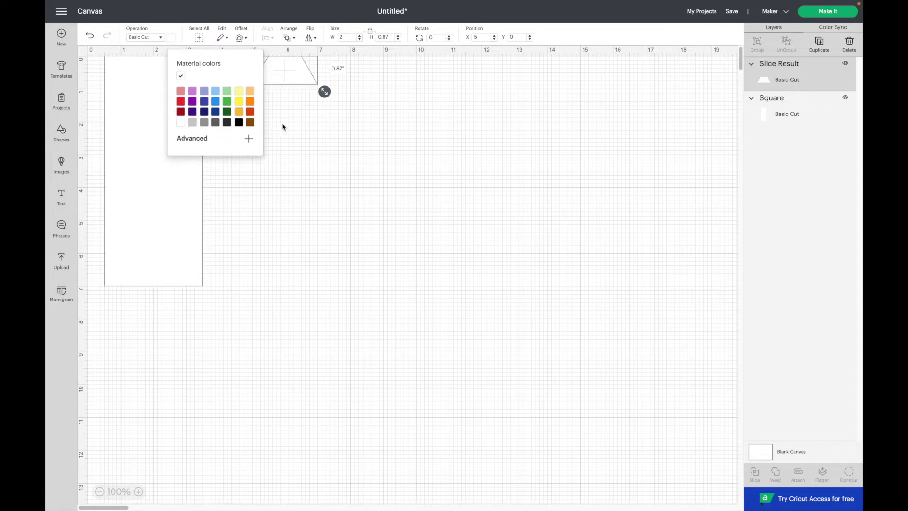
# Resize the trapezoid to 3 inches wide and 0.5 inch high with its proportions unlocked, then lock them again
pyautogui.click(346, 37)
pyautogui.click(370, 31)
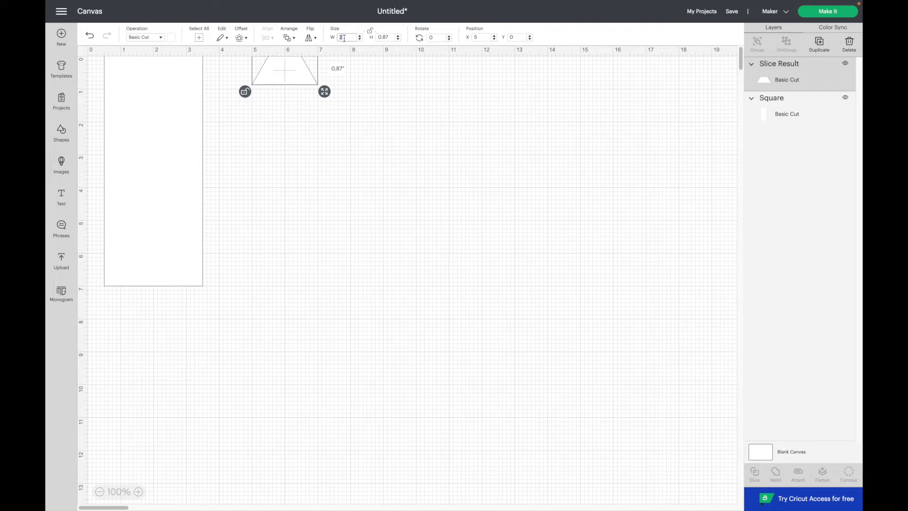
pyautogui.write('3')
pyautogui.click(378, 37)
pyautogui.press('BackSpace')
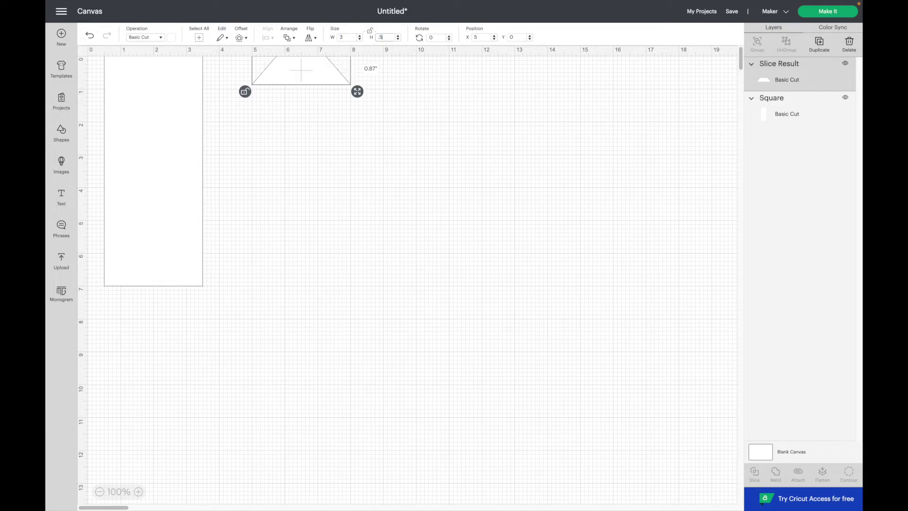
pyautogui.press('Return')
pyautogui.click(250, 80)
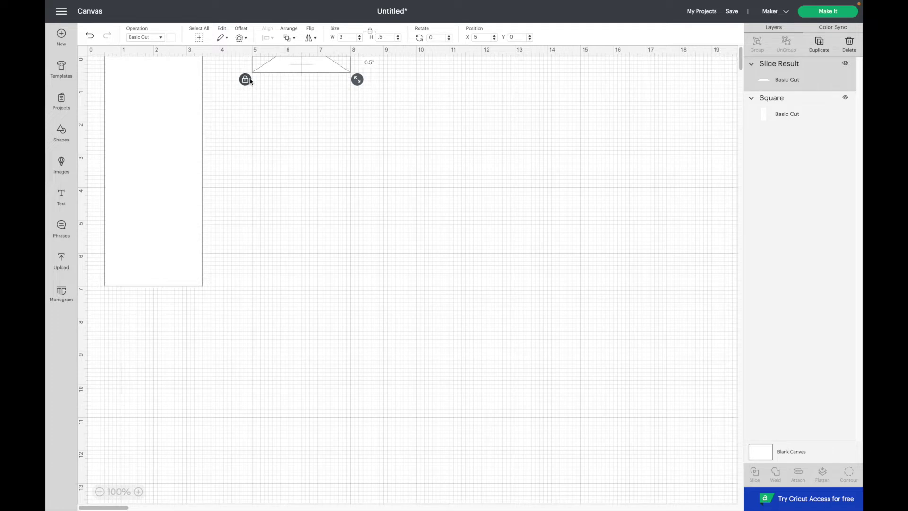
# Rotate the trapezoid 90 degrees and position it at X 3.5, Y 1.5 as a flap against the rectangle's side
pyautogui.click(439, 37)
pyautogui.write('90')
pyautogui.press('Return')
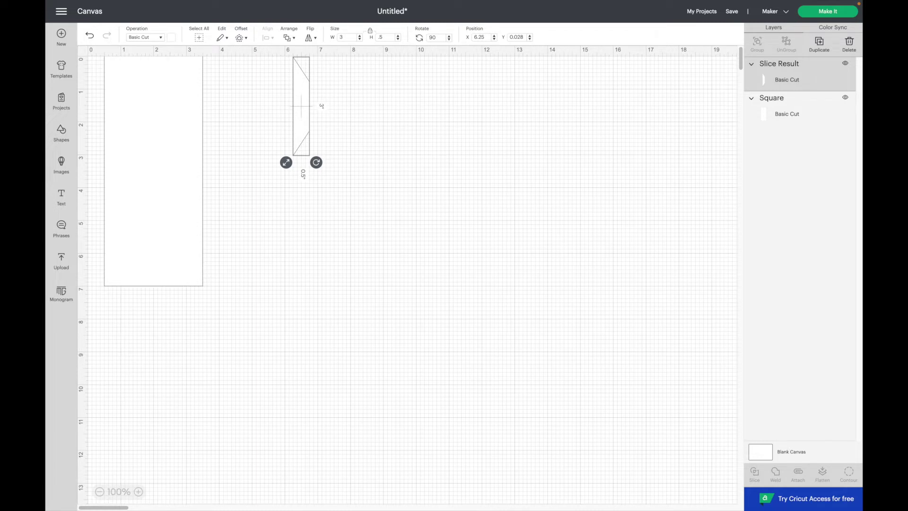
pyautogui.click(484, 37)
pyautogui.write('3.')
pyautogui.press('Tab')
pyautogui.write('1.5')
pyautogui.press('Return')
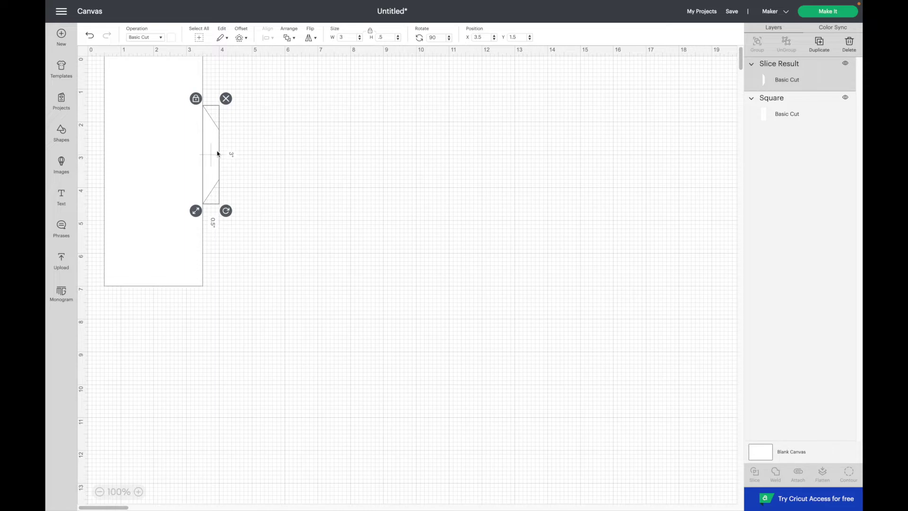
# Duplicate the trapezoid flap and move the copy onto empty canvas away from the rectangle
pyautogui.click(819, 44)
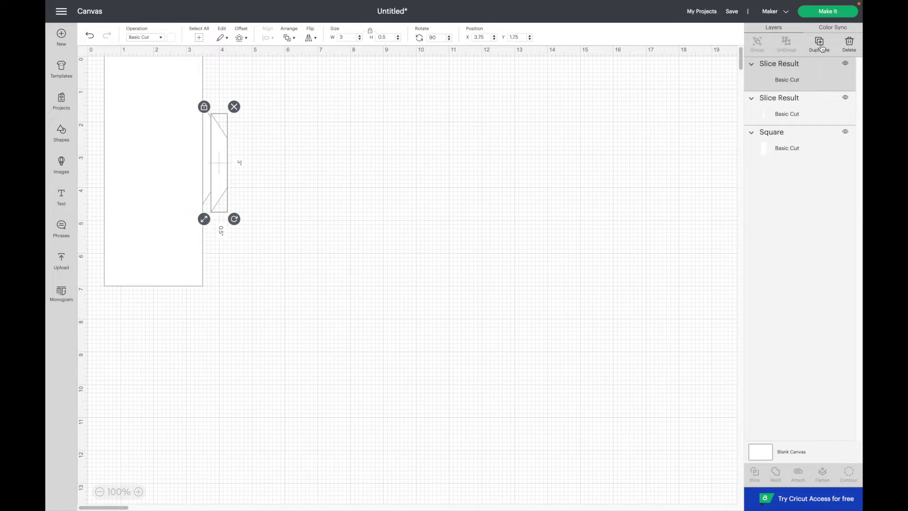
pyautogui.moveTo(219, 152); pyautogui.dragTo(378, 144)
pyautogui.click(281, 158)
# Flip the rectangle and its attached flap horizontally together
pyautogui.moveTo(261, 157); pyautogui.dragTo(119, 102)
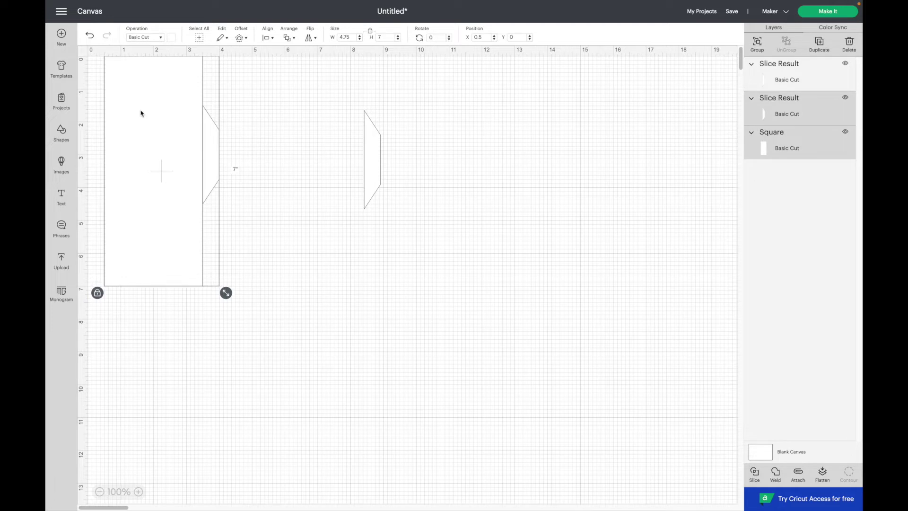
pyautogui.click(315, 39)
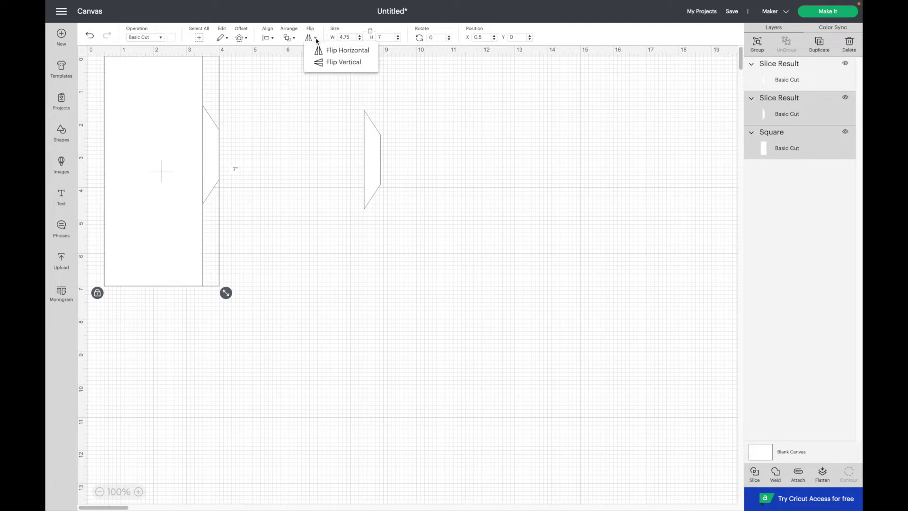
pyautogui.click(337, 51)
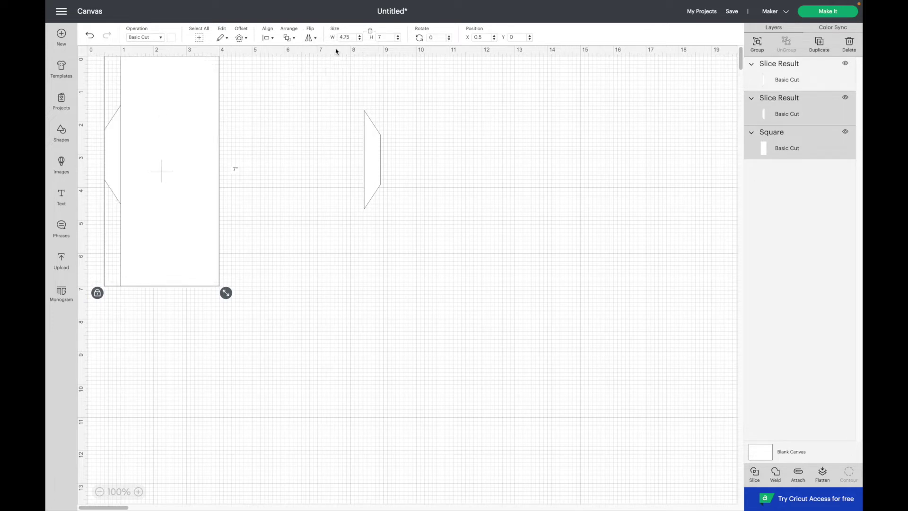
pyautogui.click(304, 142)
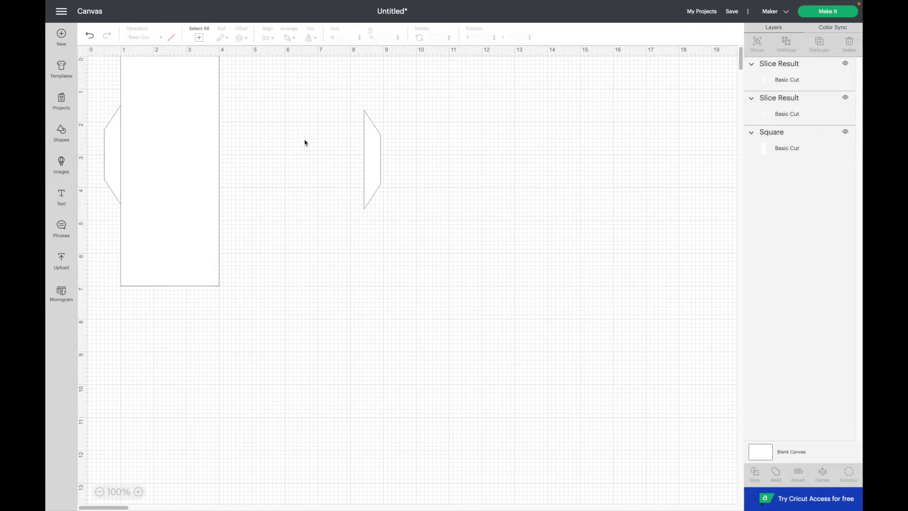
# Position the duplicated flap at X 4, Y 1.5 against the rectangle's other side
pyautogui.click(374, 146)
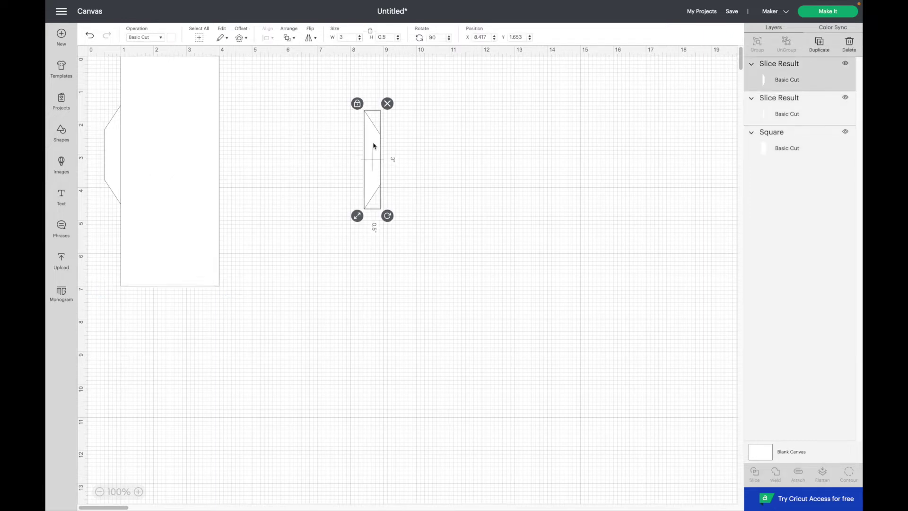
pyautogui.click(479, 38)
pyautogui.write('4')
pyautogui.press('Tab')
pyautogui.write('1')
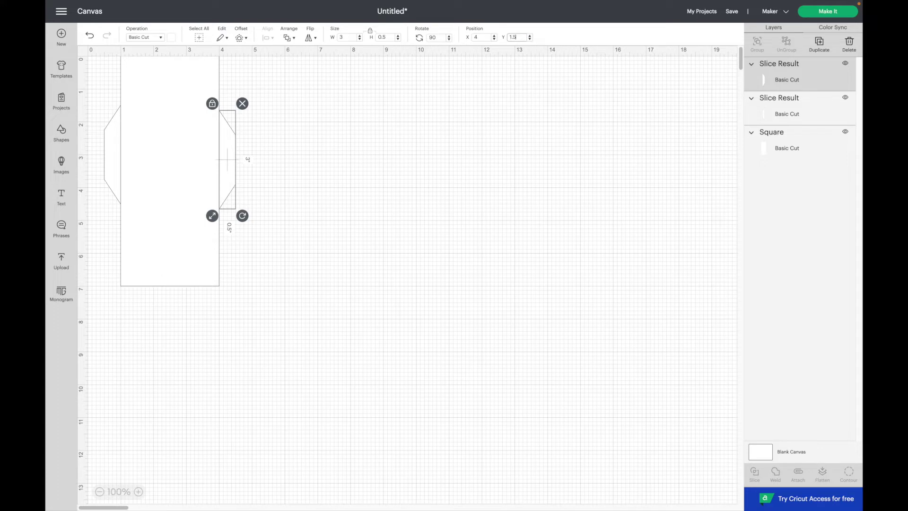
pyautogui.write('.5')
pyautogui.press('Return')
# Weld the rectangle and both side flaps into a single shape
pyautogui.click(318, 185)
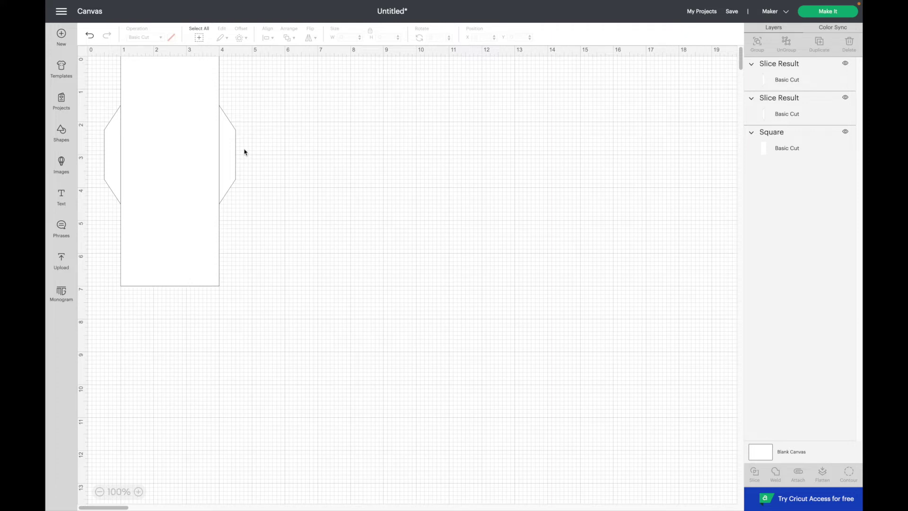
pyautogui.click(199, 38)
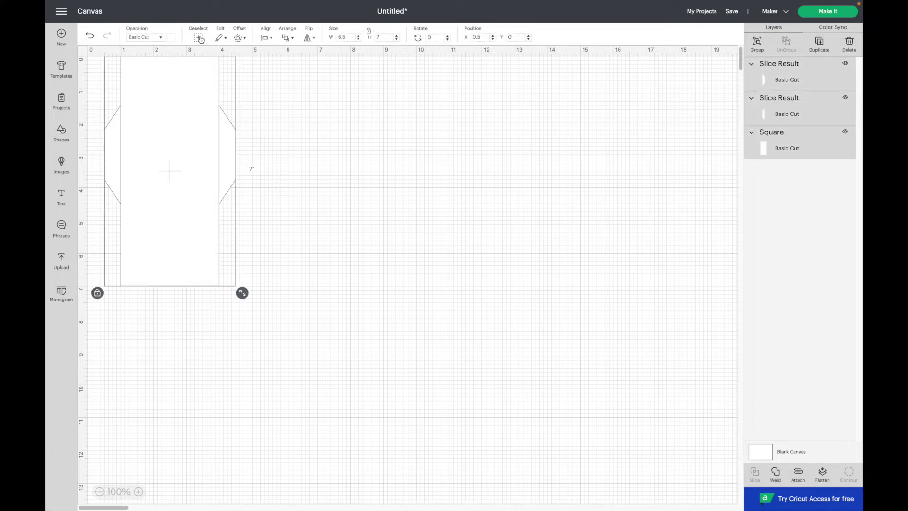
pyautogui.click(776, 471)
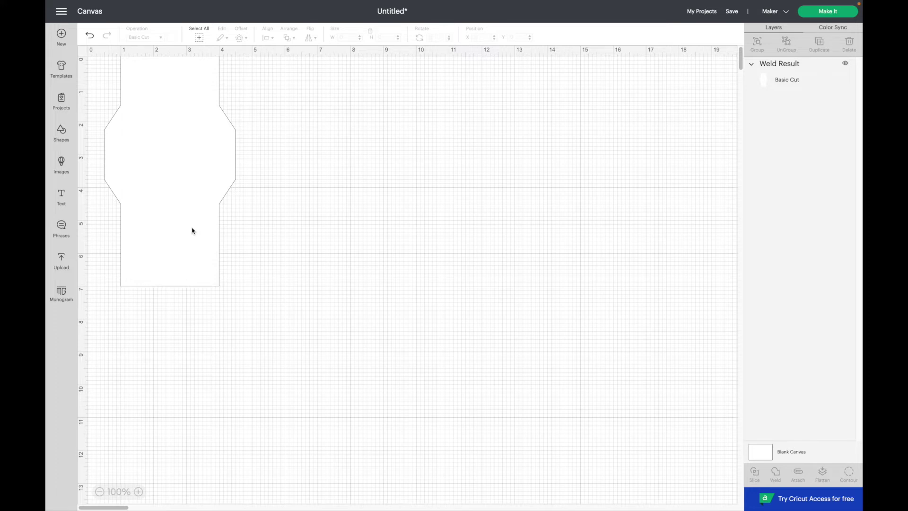
# Insert a square sized 3 by 3 inches and change its operation to Score
pyautogui.click(66, 139)
pyautogui.click(106, 229)
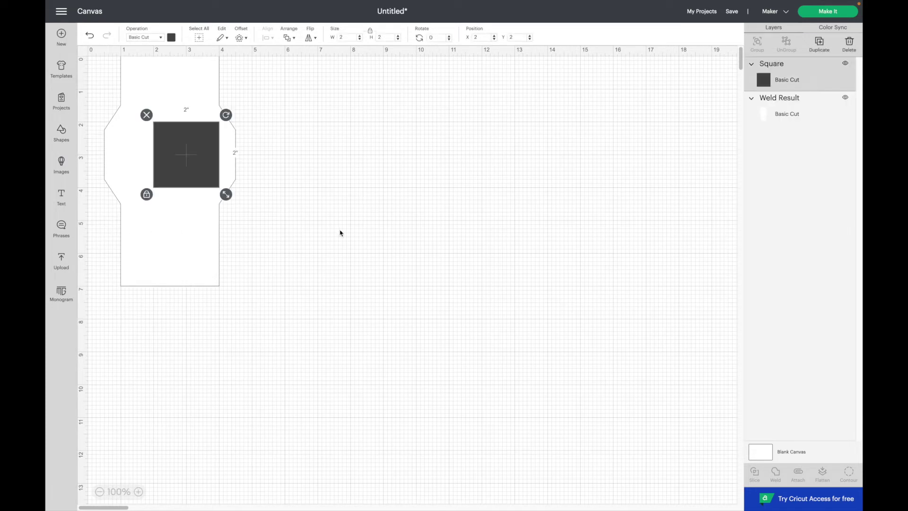
pyautogui.click(355, 37)
pyautogui.write('3')
pyautogui.press('Return')
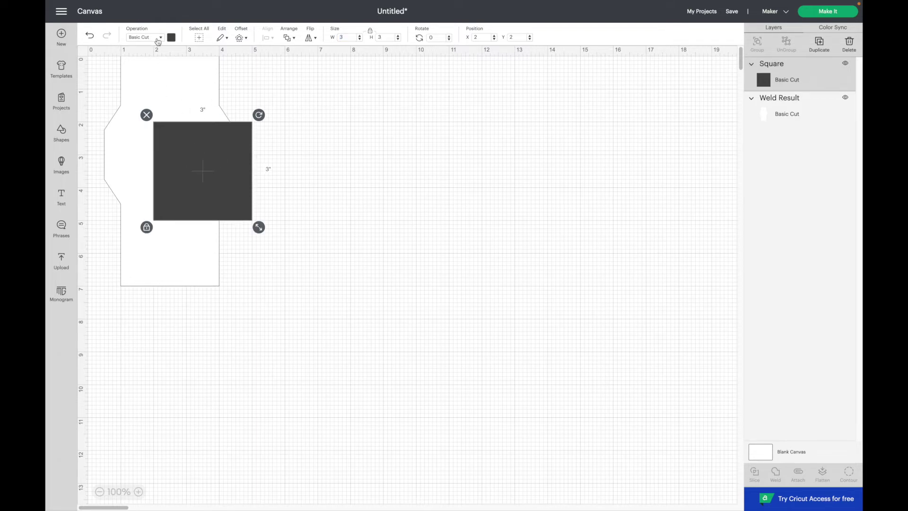
pyautogui.click(158, 40)
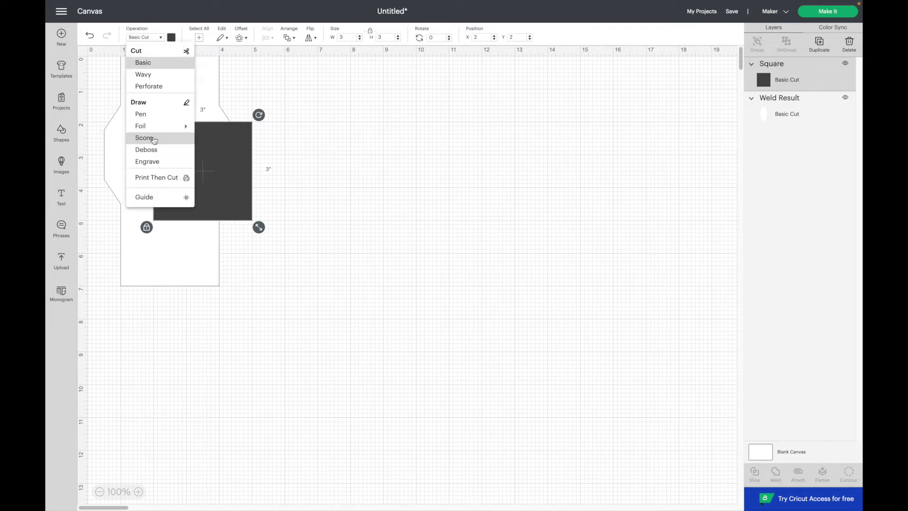
pyautogui.click(154, 139)
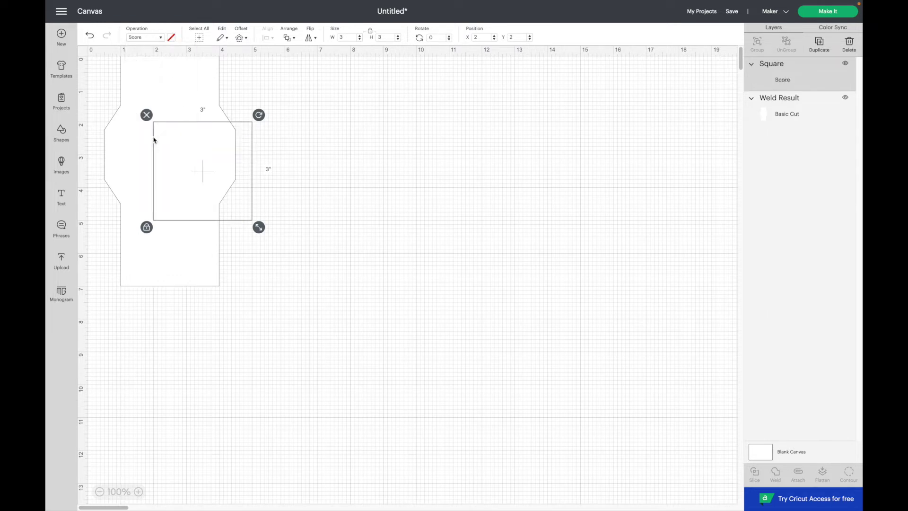
# Position the 3-inch score square at X 1, Y 1.5 over the middle of the welded shape
pyautogui.click(338, 174)
pyautogui.moveTo(196, 142); pyautogui.dragTo(338, 148)
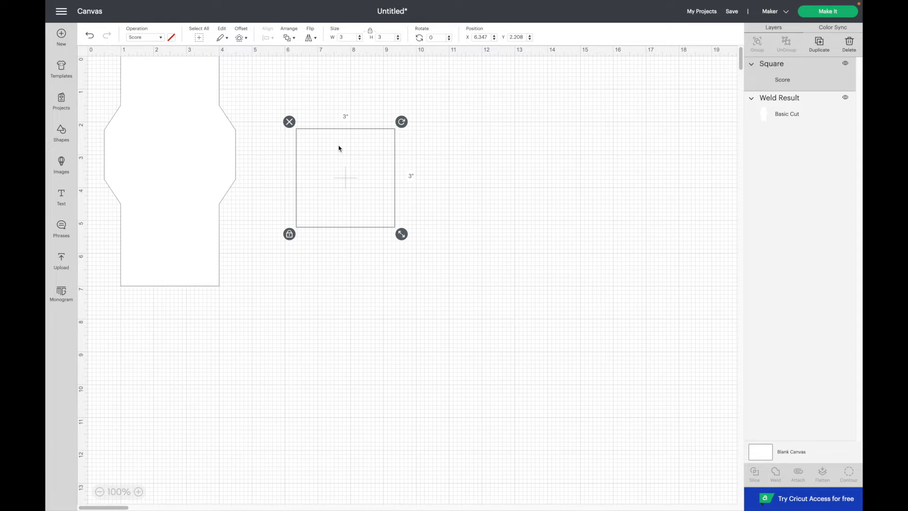
pyautogui.click(480, 37)
pyautogui.write('1')
pyautogui.press('Tab')
pyautogui.write('1')
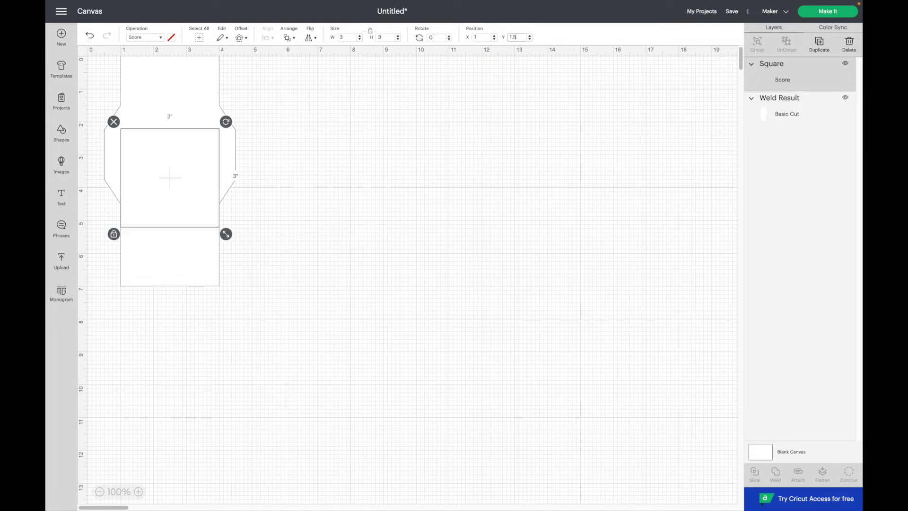
pyautogui.press('Return')
pyautogui.click(293, 140)
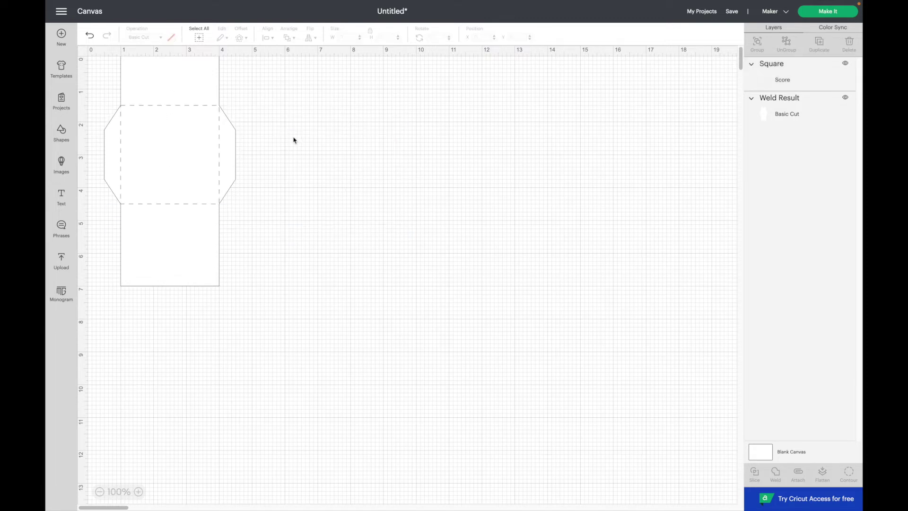
# Duplicate the welded shape with its score square and place the copy beside the original at about X 4.847, Y 0
pyautogui.click(200, 39)
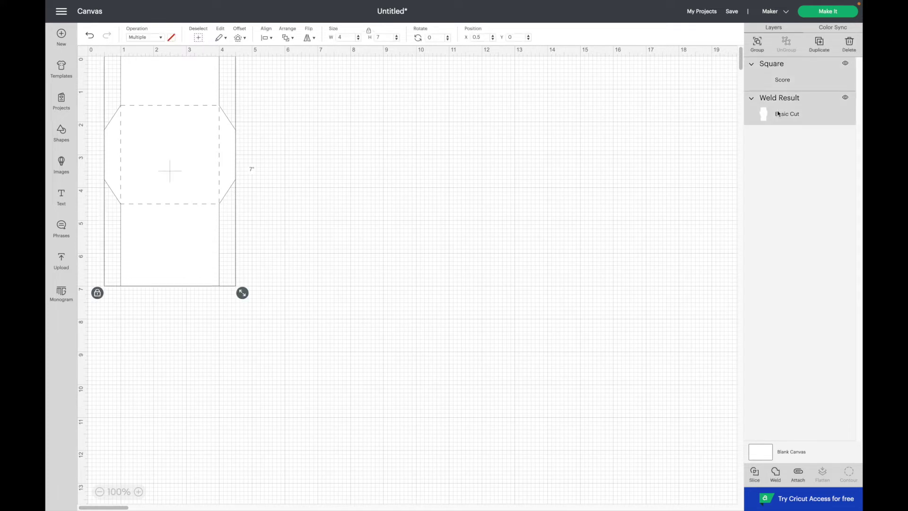
pyautogui.click(821, 46)
pyautogui.moveTo(182, 180); pyautogui.dragTo(312, 168)
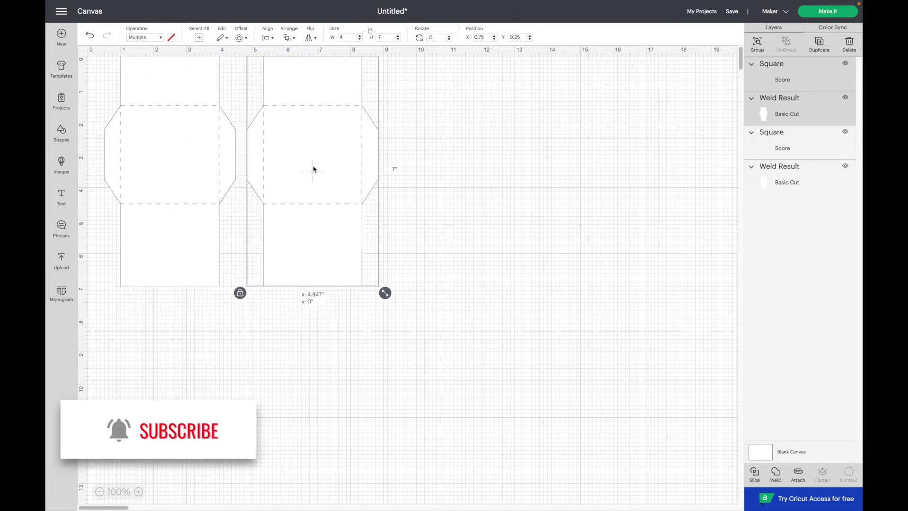
pyautogui.click(432, 185)
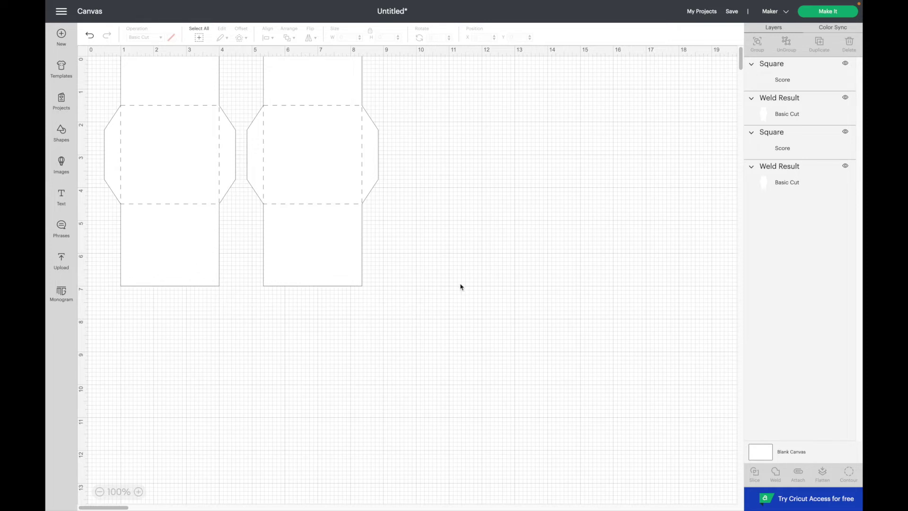
# Change the original welded shape's operation to Print Then Cut
pyautogui.click(187, 270)
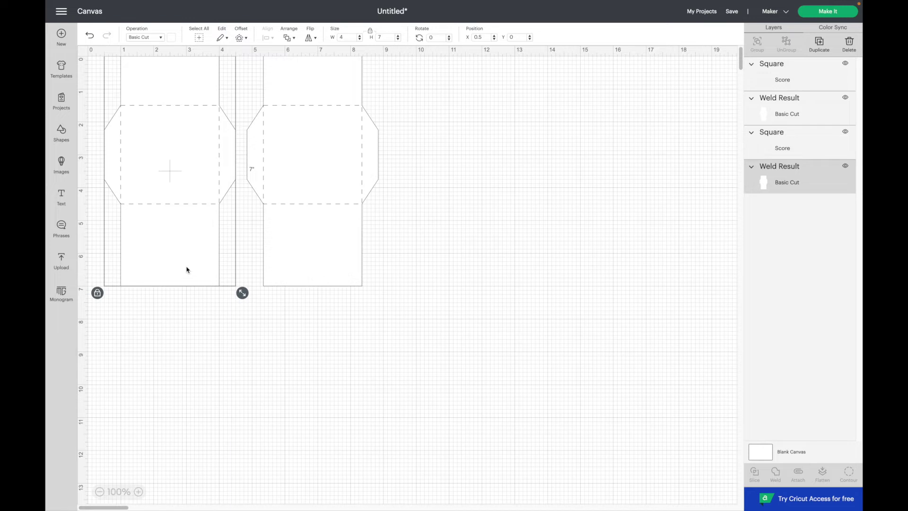
pyautogui.click(158, 38)
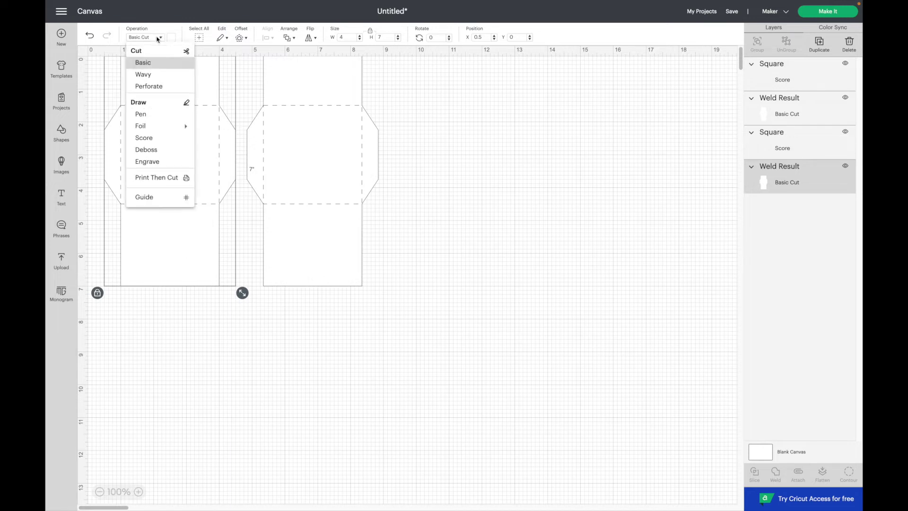
pyautogui.click(155, 179)
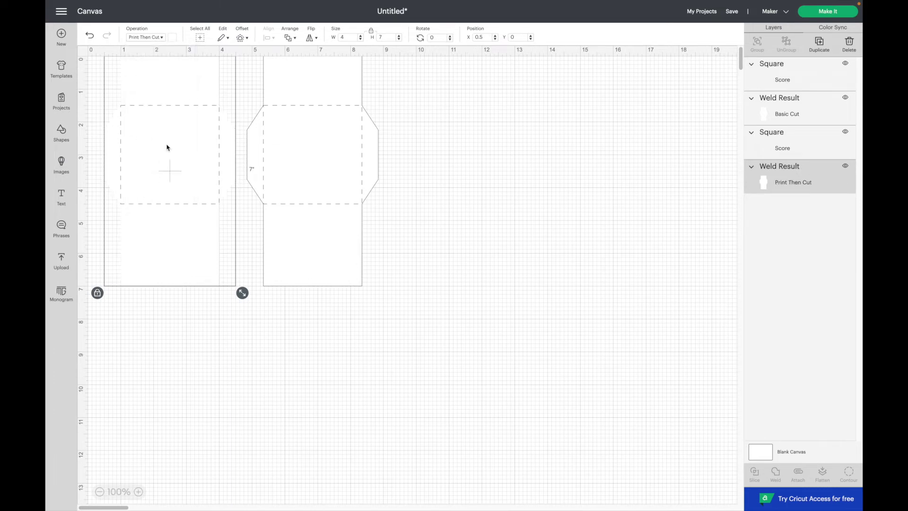
# Set the original welded shape's print color to the hex value e6e6fa
pyautogui.click(171, 39)
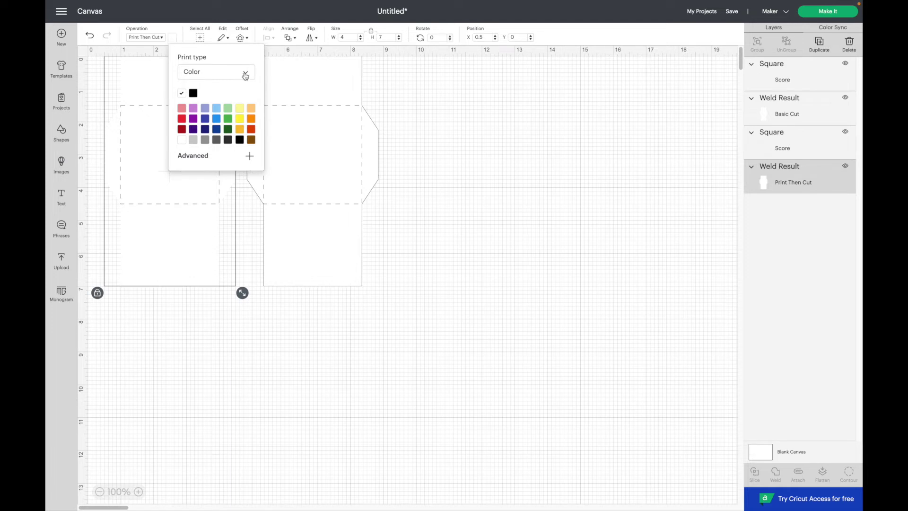
pyautogui.click(249, 156)
pyautogui.click(231, 261)
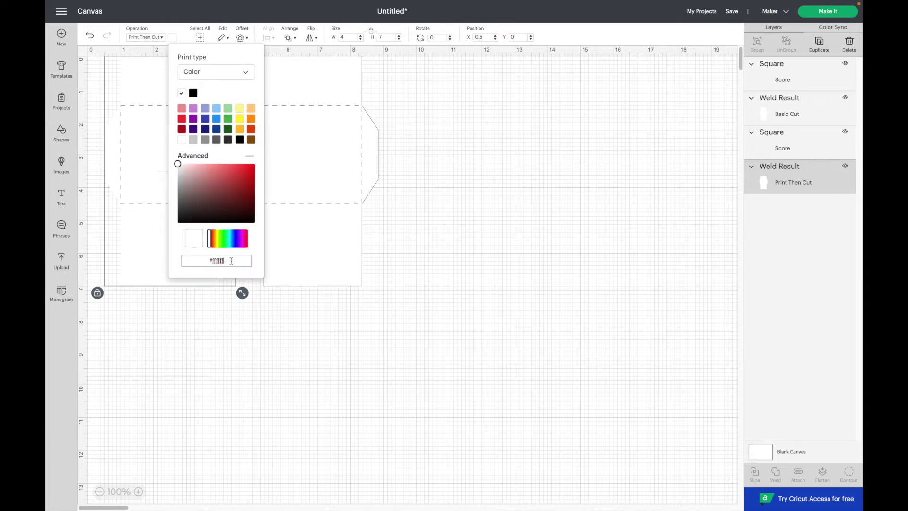
pyautogui.press('BackSpace')
pyautogui.press('BackSpace')
pyautogui.press('BackSpace')
pyautogui.press('BackSpace')
pyautogui.press('BackSpace')
pyautogui.write('e6e6fa')
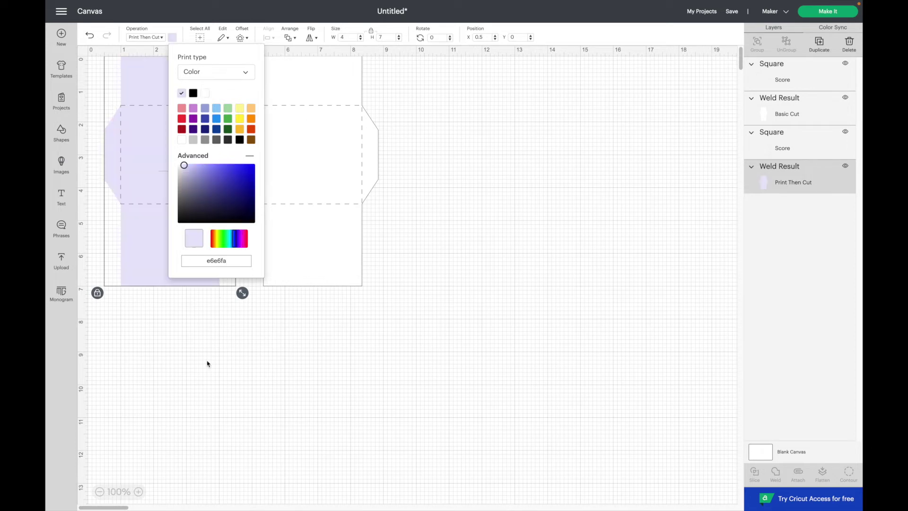
pyautogui.click(207, 364)
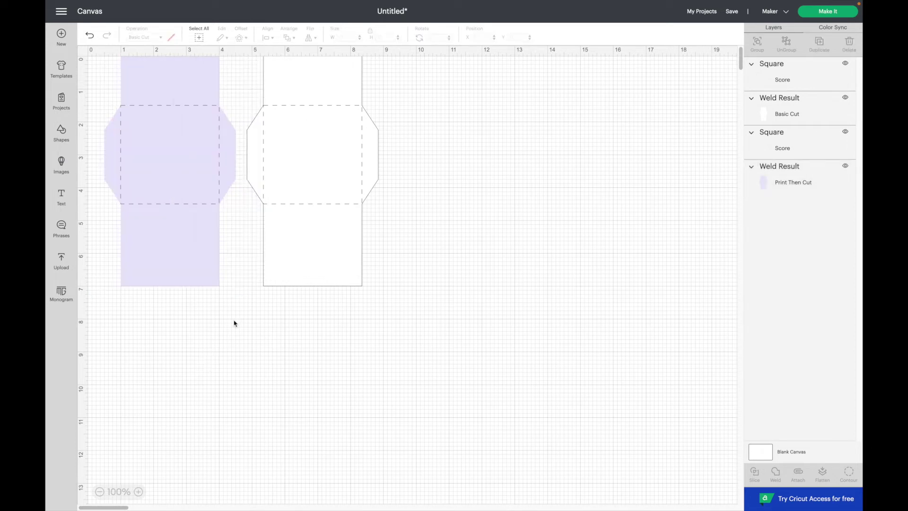
# Attach the score square to the lavender welded shape
pyautogui.moveTo(234, 320); pyautogui.dragTo(130, 179)
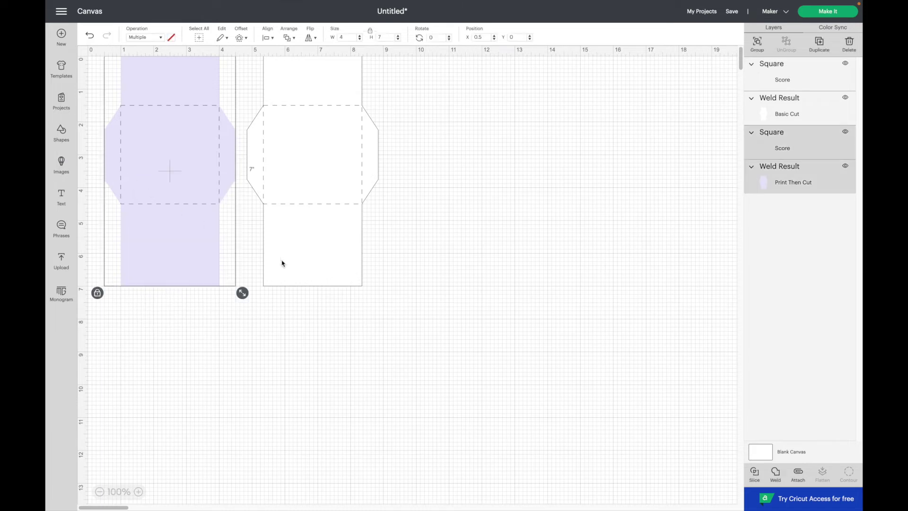
pyautogui.click(798, 476)
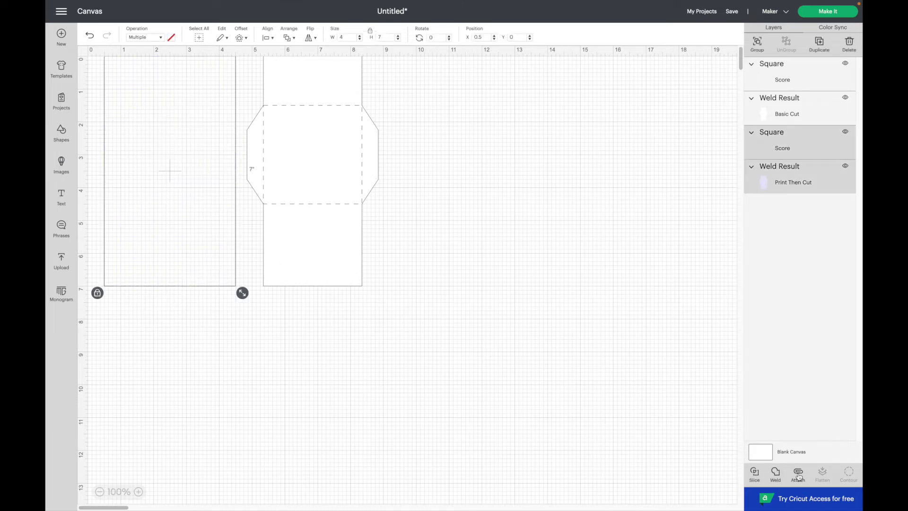
pyautogui.click(359, 387)
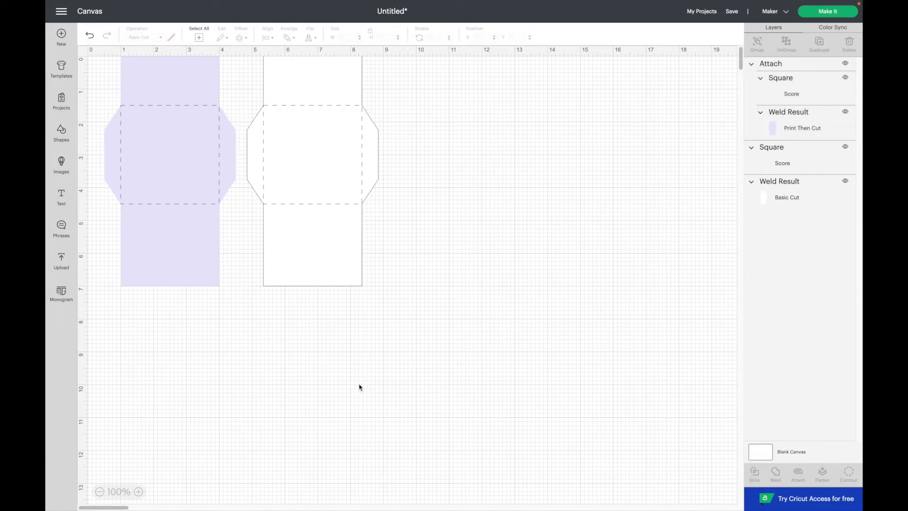
# Change the duplicated welded shape's operation to Print Then Cut
pyautogui.click(331, 282)
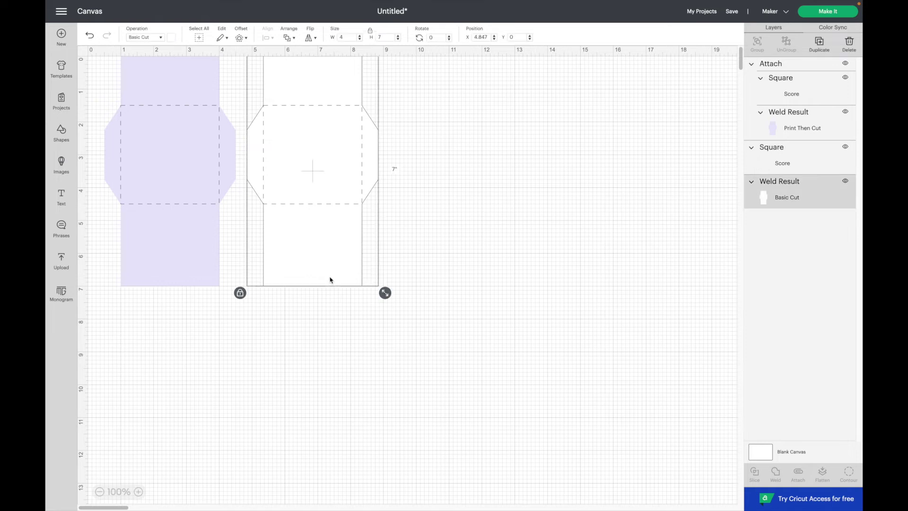
pyautogui.click(160, 41)
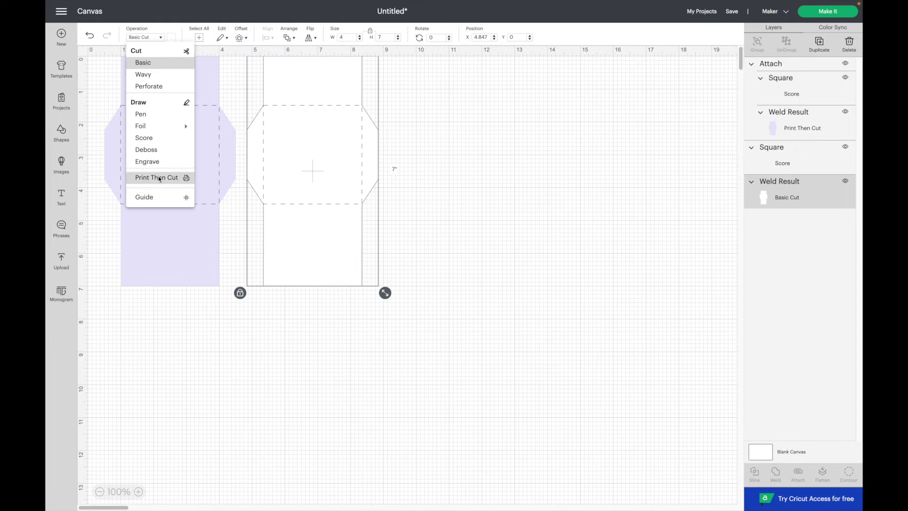
pyautogui.click(159, 177)
# Fill the duplicated welded shape with the muted purple floral print pattern, filtering the patterns by purple
pyautogui.click(173, 41)
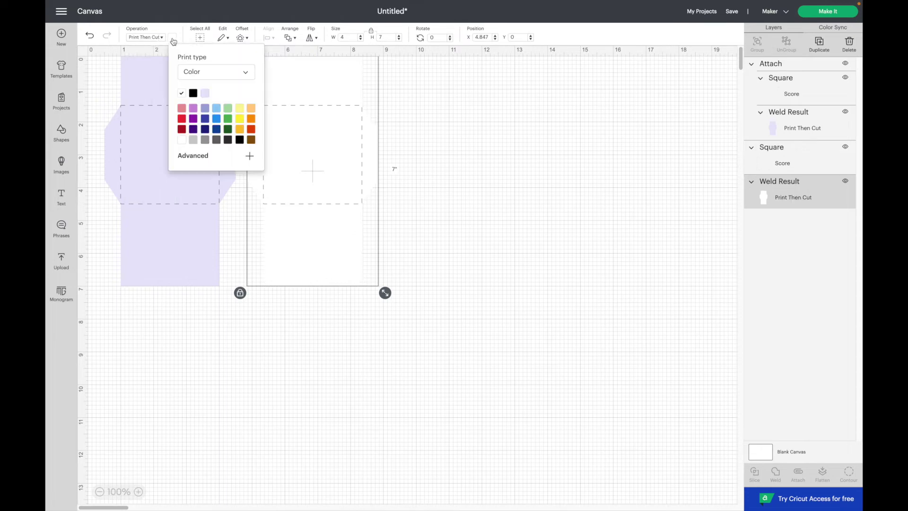
pyautogui.click(243, 73)
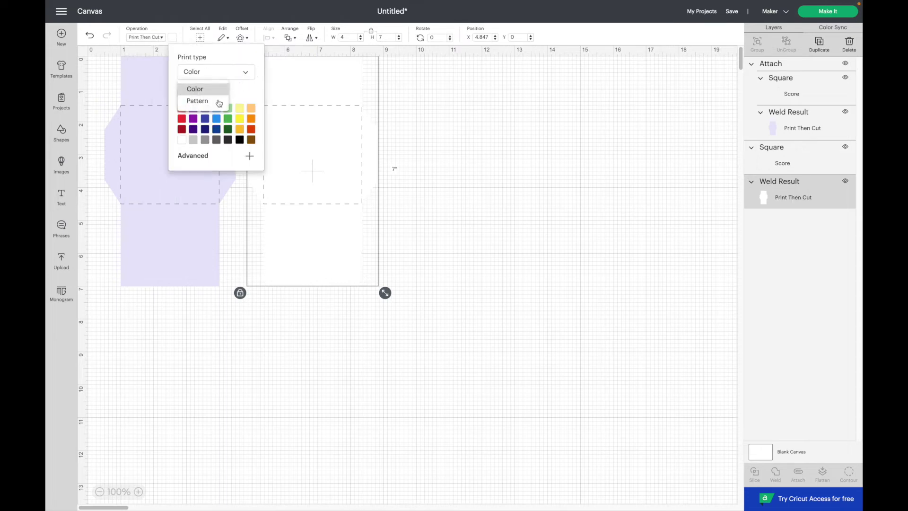
pyautogui.click(221, 101)
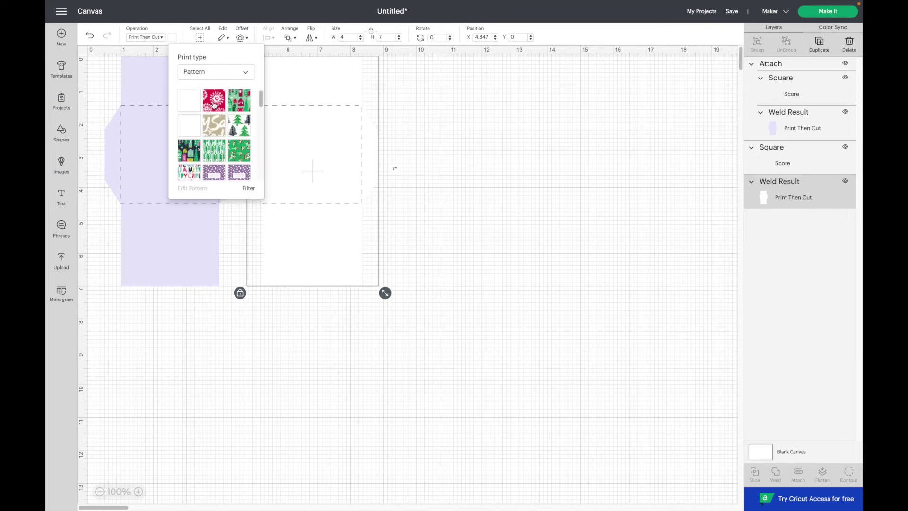
pyautogui.click(246, 188)
pyautogui.click(312, 80)
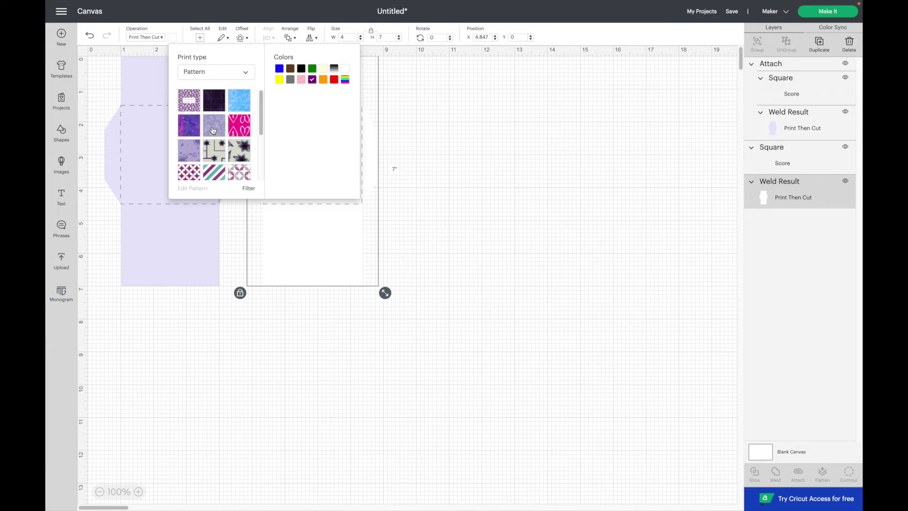
pyautogui.click(212, 131)
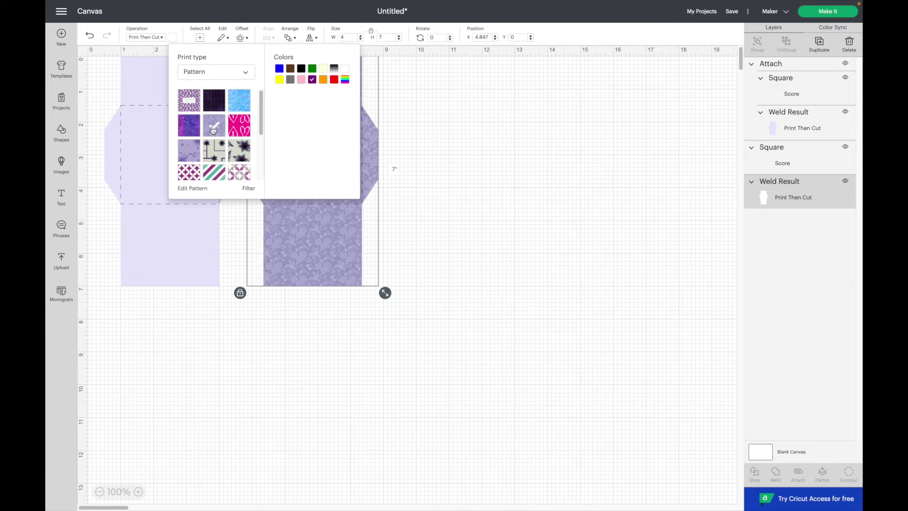
pyautogui.click(423, 259)
# Attach the second score square to the purple patterned shape
pyautogui.moveTo(400, 305); pyautogui.dragTo(275, 105)
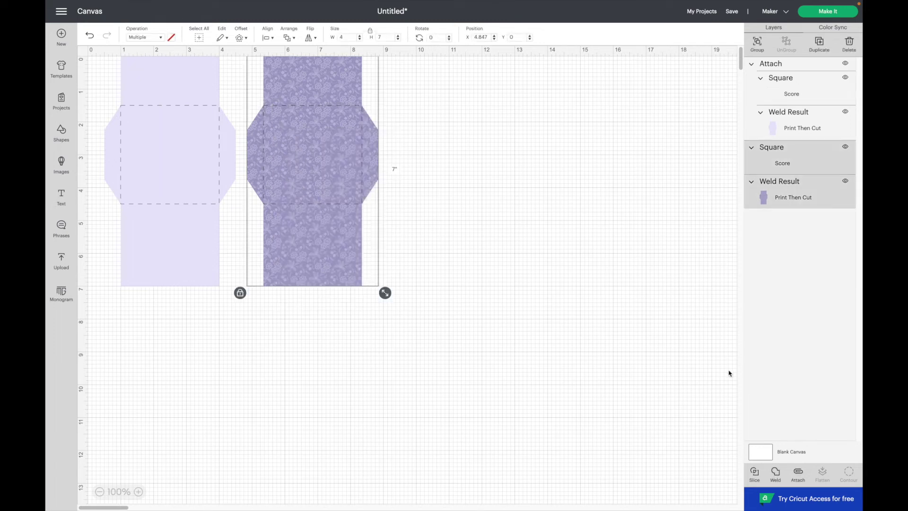
pyautogui.click(797, 473)
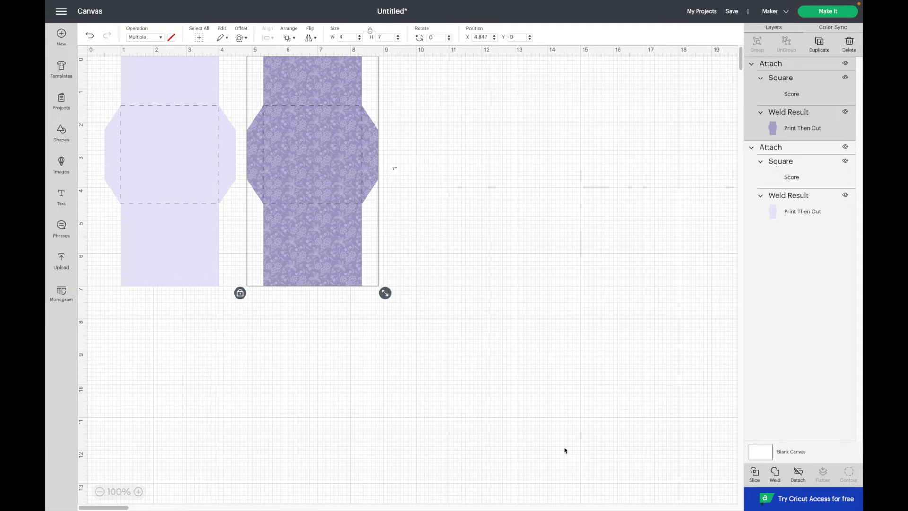
pyautogui.click(526, 390)
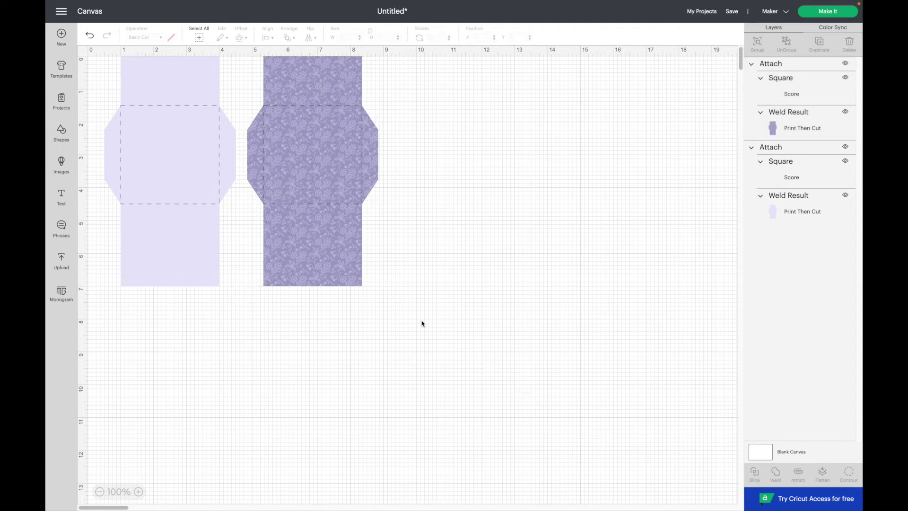
# Send the project to be made, preview both mats and continue to the Make stage
pyautogui.click(200, 211)
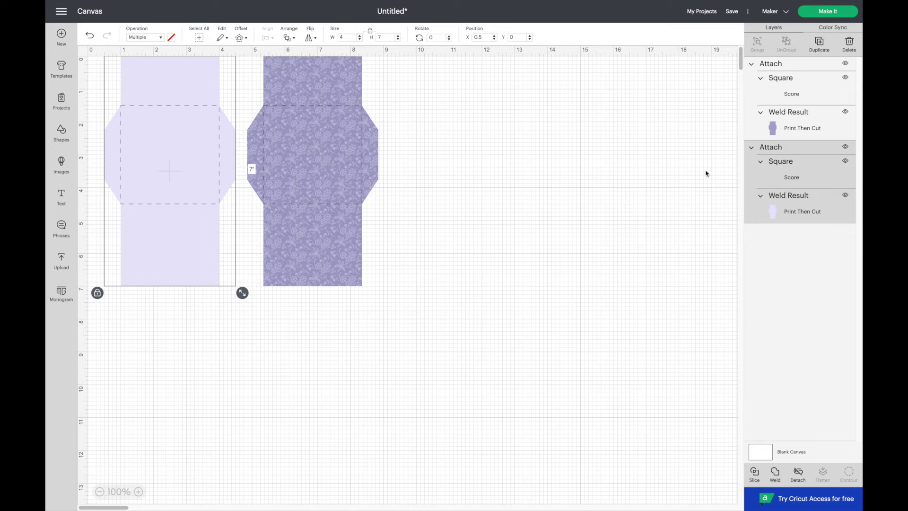
pyautogui.click(829, 12)
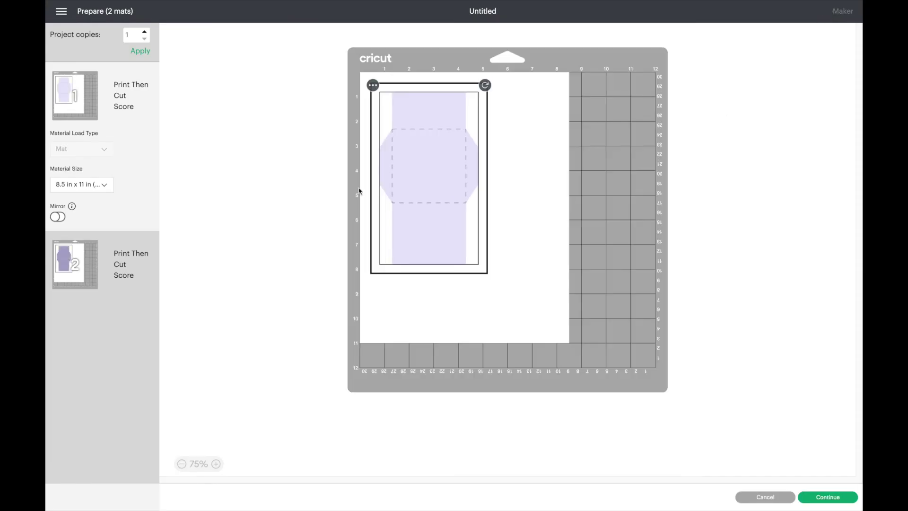
pyautogui.click(68, 265)
pyautogui.click(92, 117)
pyautogui.click(833, 498)
# Open the system print dialog for the lavender mat and set the Quality & Media paper source to Rear Tray
pyautogui.click(222, 114)
pyautogui.click(603, 170)
pyautogui.click(630, 256)
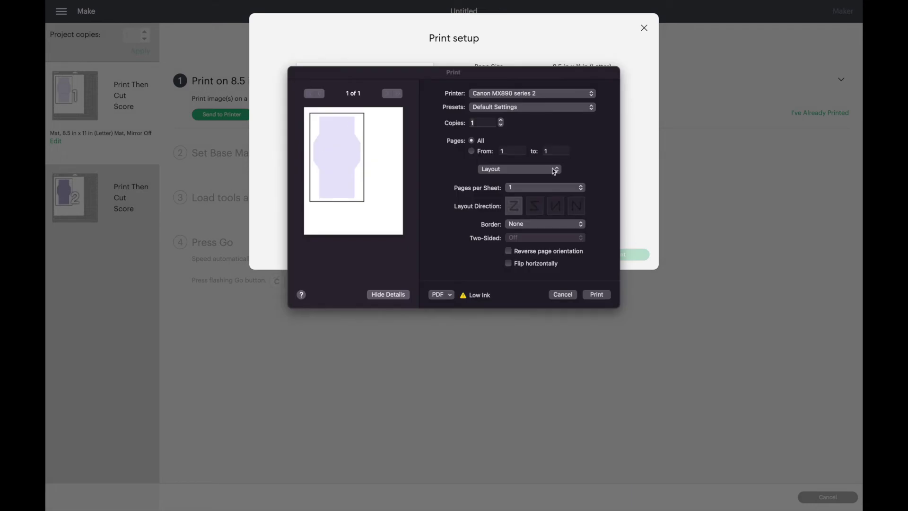
pyautogui.click(553, 168)
pyautogui.click(532, 215)
pyautogui.click(537, 197)
pyautogui.click(537, 208)
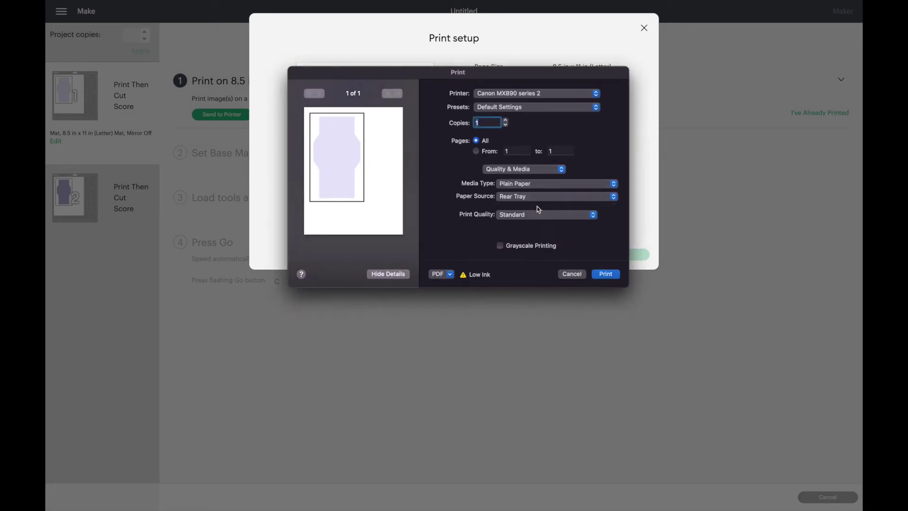
# Adjust the remaining printer options for the lavender mat and print it
pyautogui.click(560, 170)
pyautogui.click(543, 181)
pyautogui.click(544, 181)
pyautogui.click(570, 191)
pyautogui.click(606, 308)
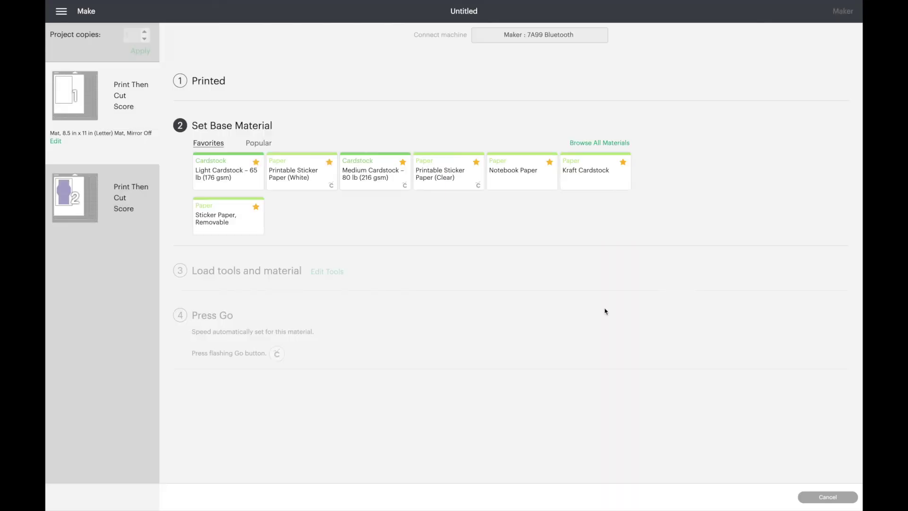
# Open the system print dialog for the purple patterned mat and set the Quality & Media paper source to Rear Tray
pyautogui.click(64, 195)
pyautogui.click(222, 114)
pyautogui.click(625, 255)
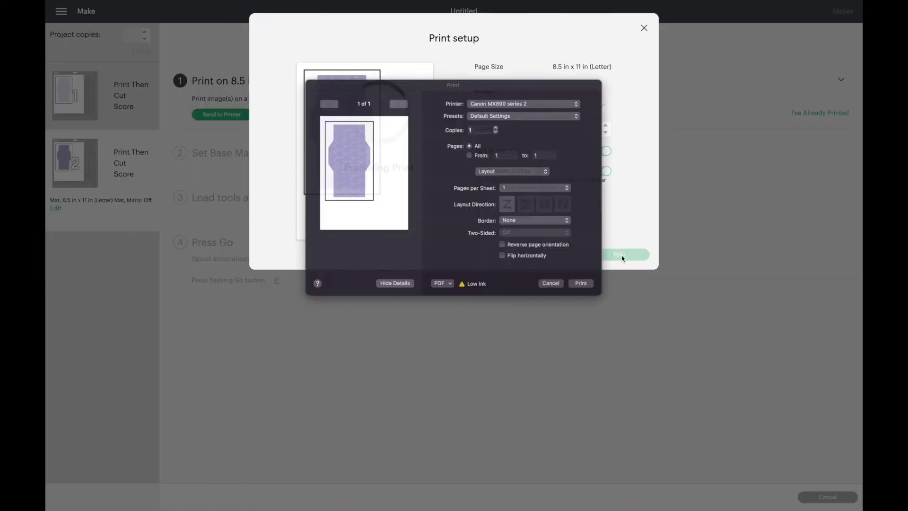
pyautogui.click(553, 170)
pyautogui.click(505, 215)
pyautogui.click(543, 192)
pyautogui.click(539, 204)
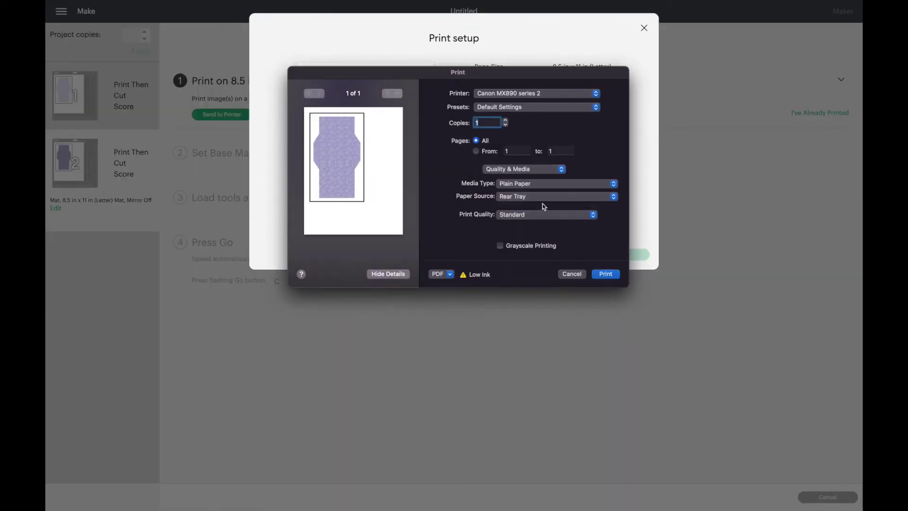
# Print the purple patterned mat with adjusted printer options and set the first mat's base material to Light Cardstock – 65 lb (176 gsm)
pyautogui.click(520, 168)
pyautogui.click(520, 179)
pyautogui.click(586, 180)
pyautogui.click(590, 191)
pyautogui.click(606, 307)
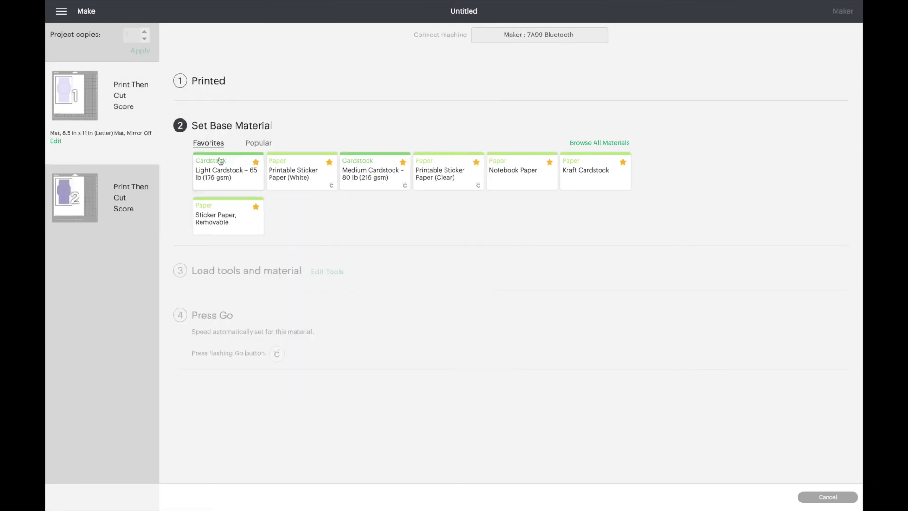
pyautogui.click(227, 170)
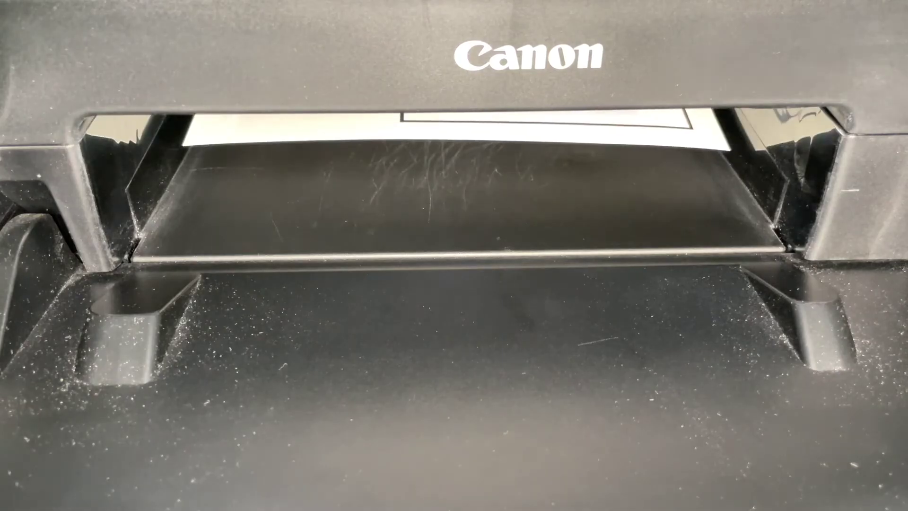